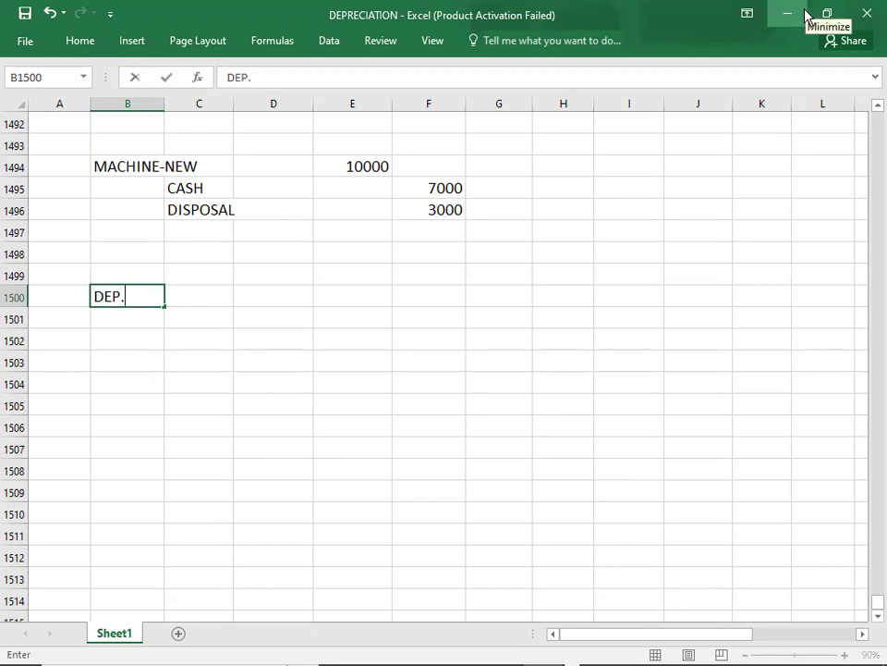
# - Complete the depreciation expense working in B1500 as "DEP. EXP. = 12000-1000/7 ="
pyautogui.write('= 1200')
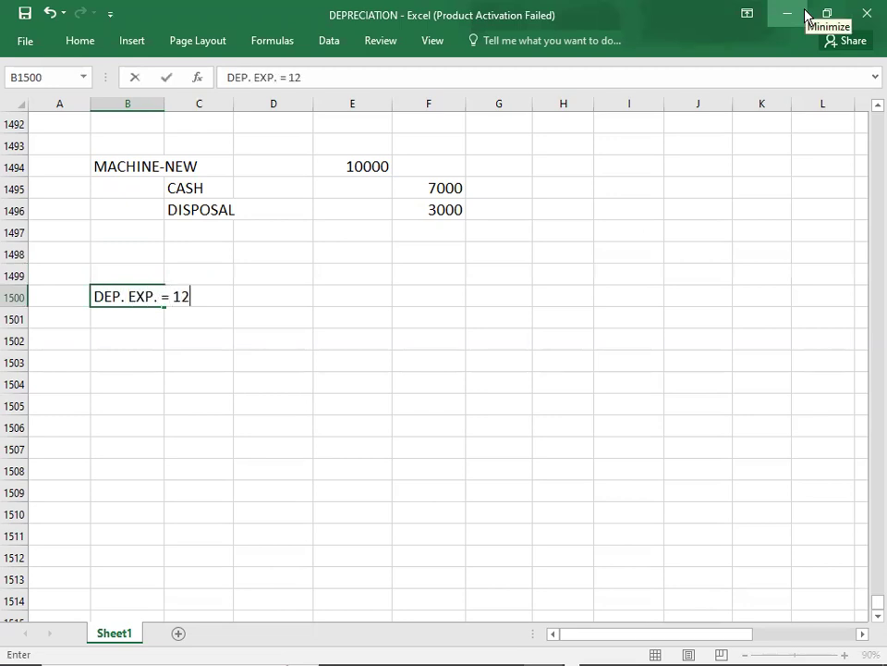
pyautogui.hotkey('ctrl', 'Return')
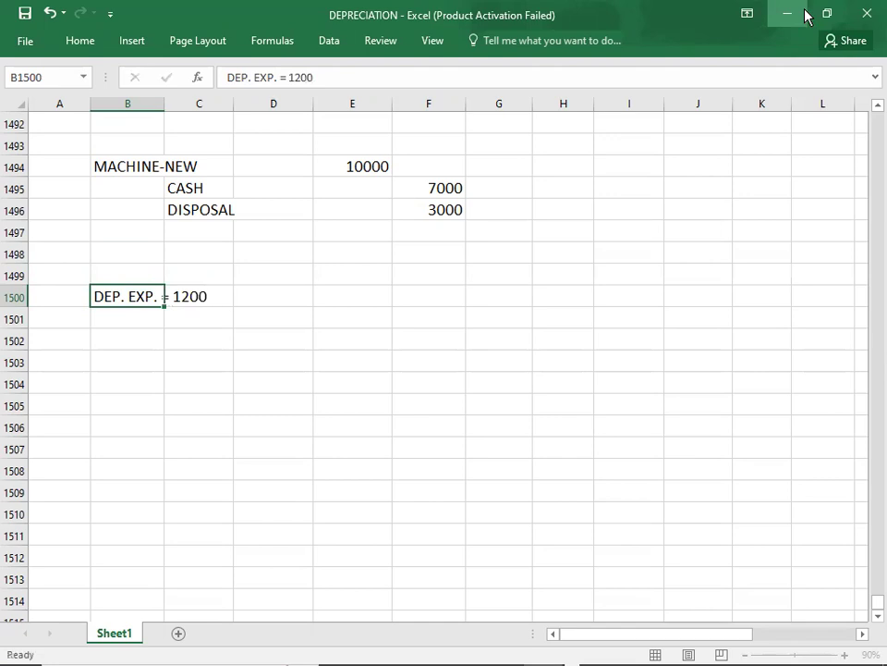
pyautogui.press('Right')
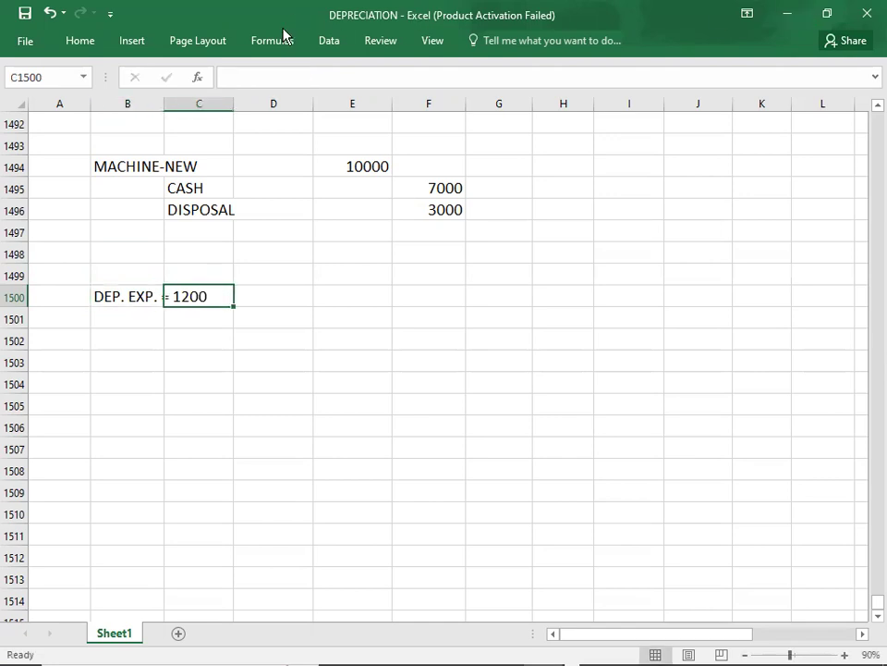
pyautogui.click(119, 296)
pyautogui.press('F2')
pyautogui.write('0')
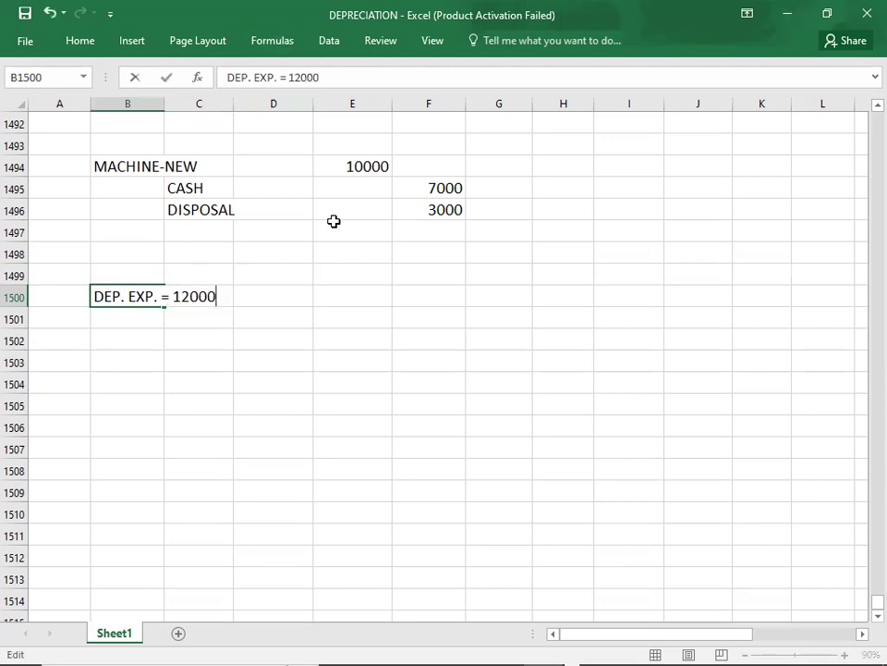
pyautogui.write('-1000/')
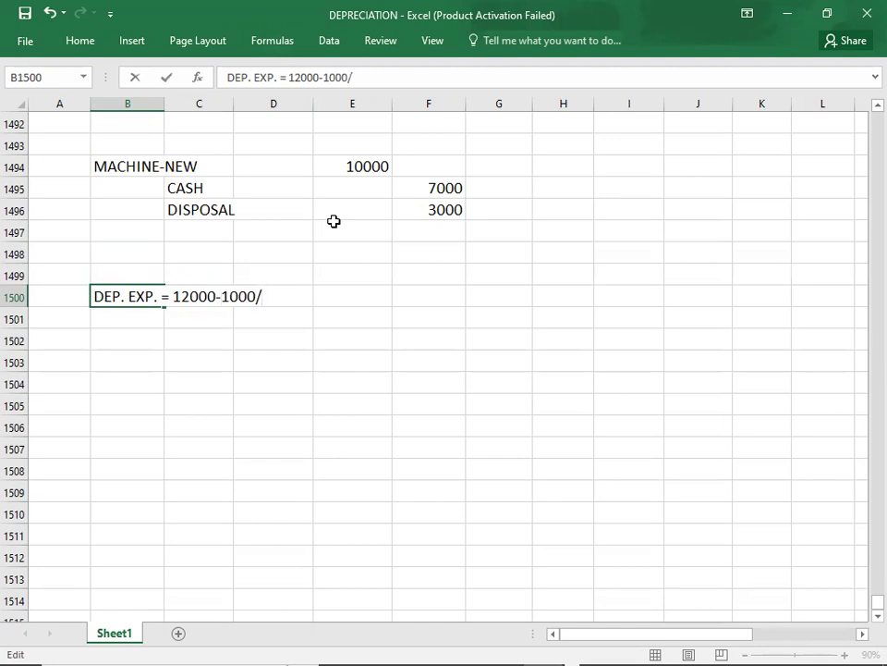
pyautogui.write('7 =')
# - Enter 1571 in E1500 as the result of the first depreciation working
pyautogui.press('Tab')
pyautogui.press('Tab')
pyautogui.press('Tab')
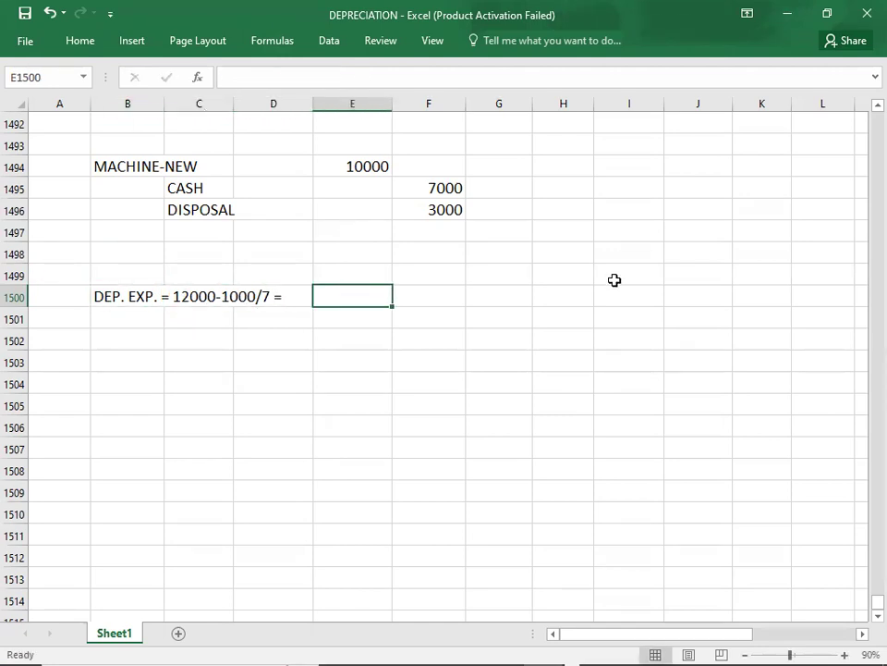
pyautogui.write('1571')
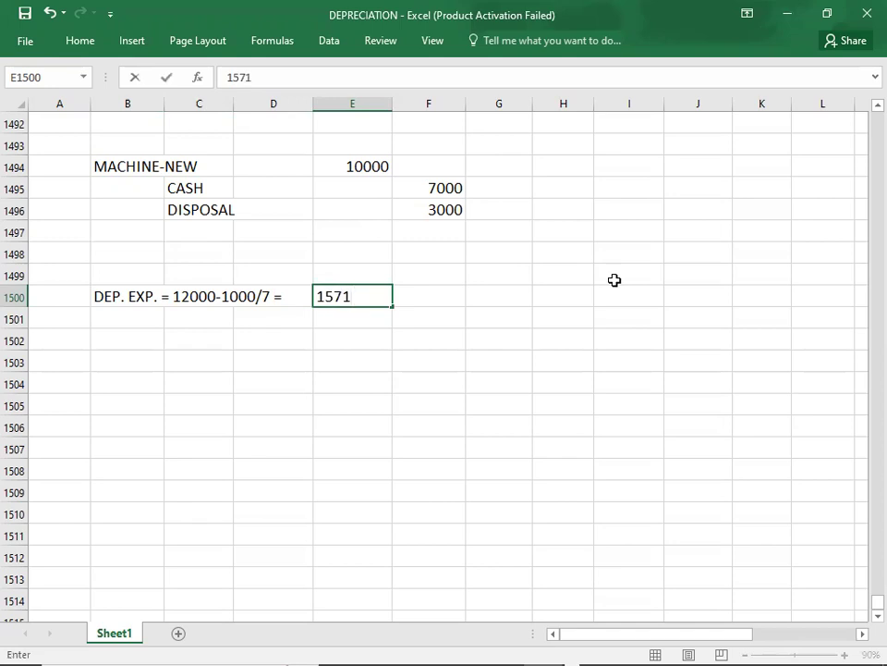
pyautogui.press('Return')
# - Write a second depreciation working in B1502 reading "DEP. EXP. = 12000-1000/5 ="
pyautogui.press('Return')
pyautogui.write('DEP. EXP.')
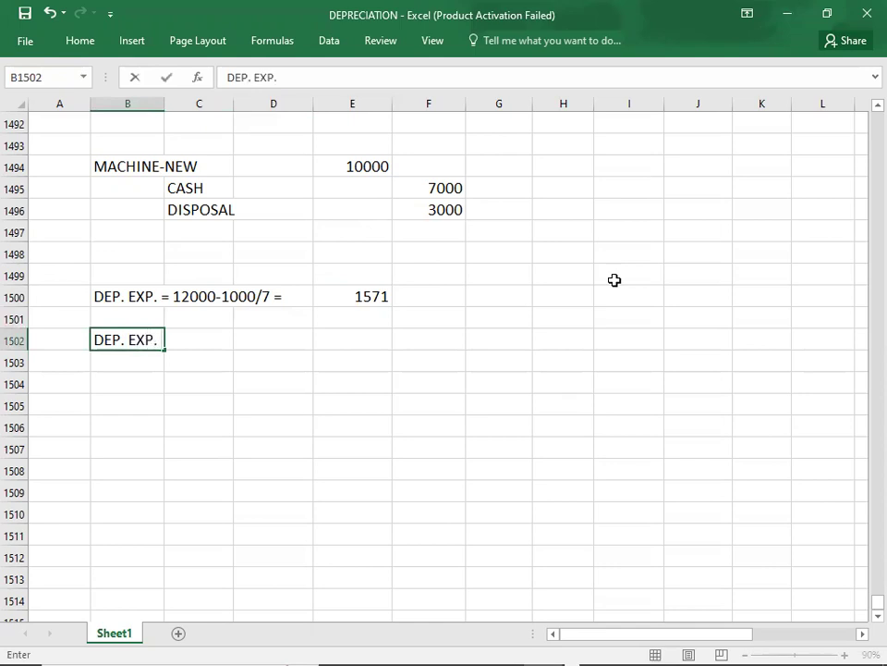
pyautogui.write(' = 1200')
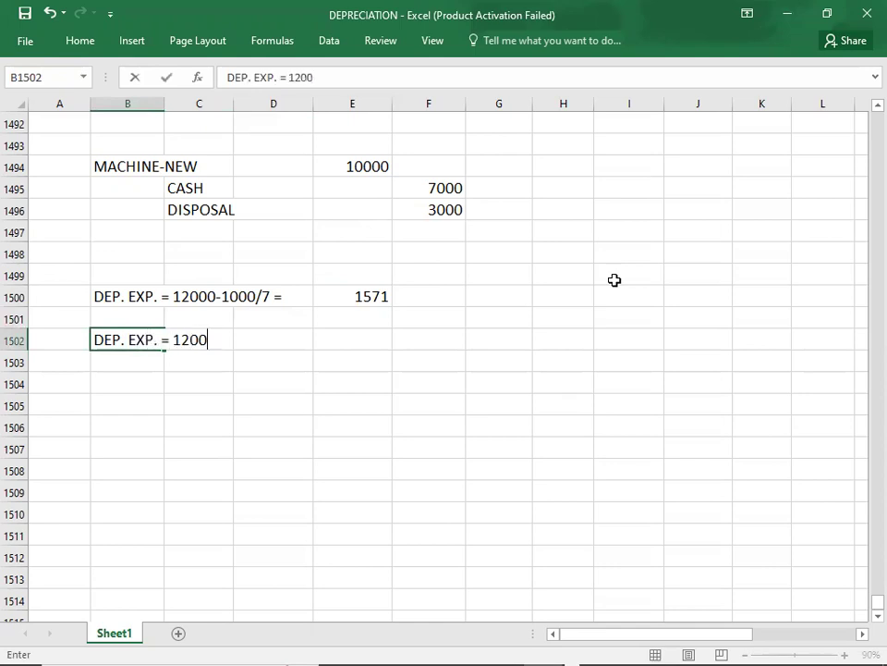
pyautogui.write('0-1000/5 =')
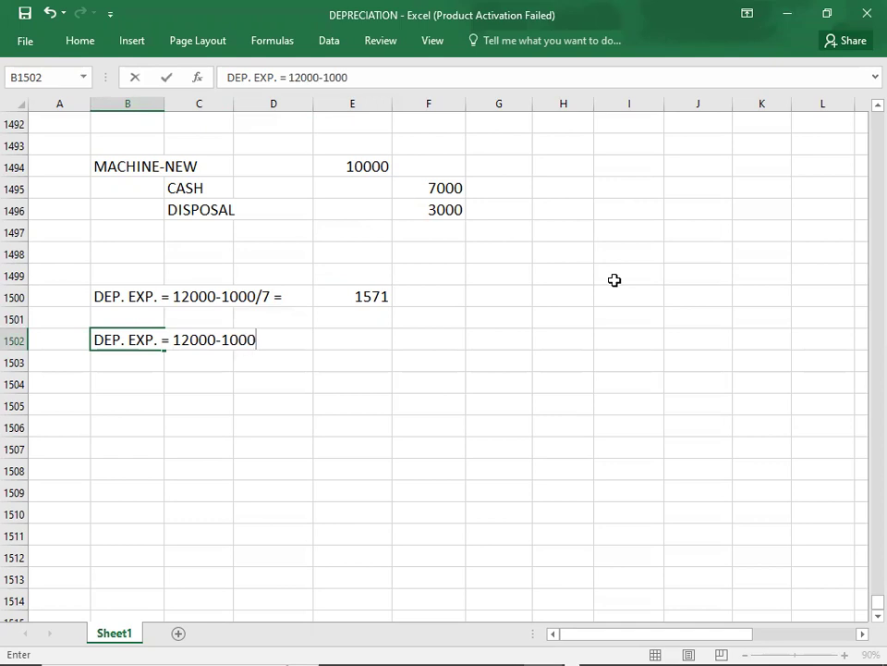
pyautogui.hotkey('ctrl', 'Return')
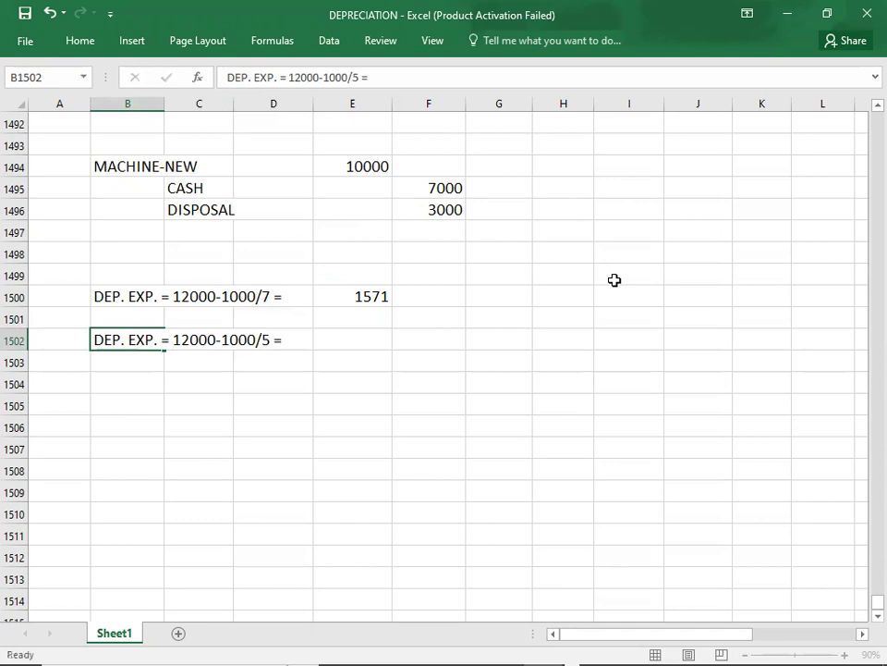
# - Enter 2200 in E1502 as the result of the five-year depreciation working
pyautogui.press('Right')
pyautogui.press('Right')
pyautogui.press('Right')
pyautogui.write('2200')
pyautogui.press('Return')
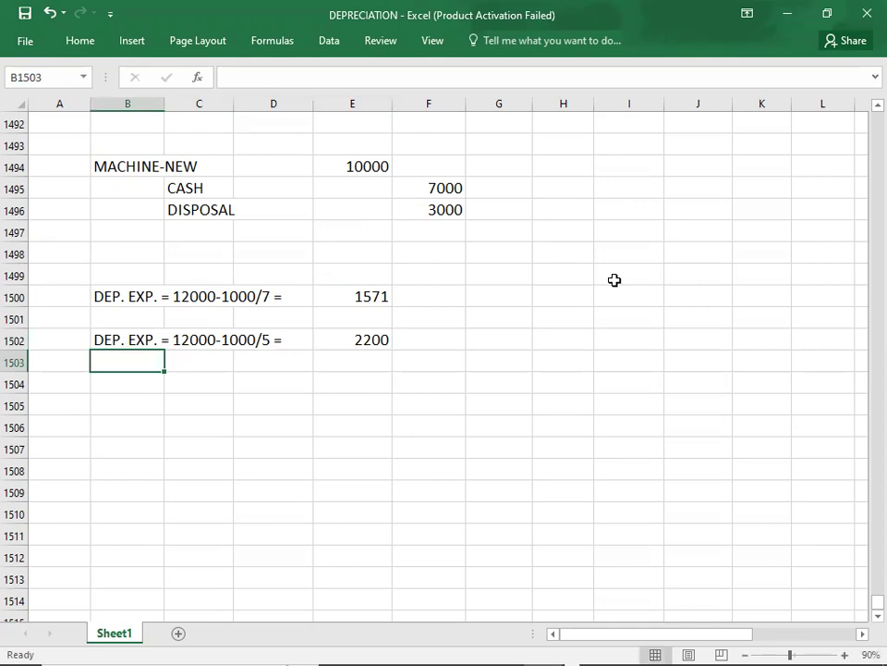
# - Start a third depreciation working in B1504 with the text "DEP. EXP. ="
pyautogui.click(123, 380)
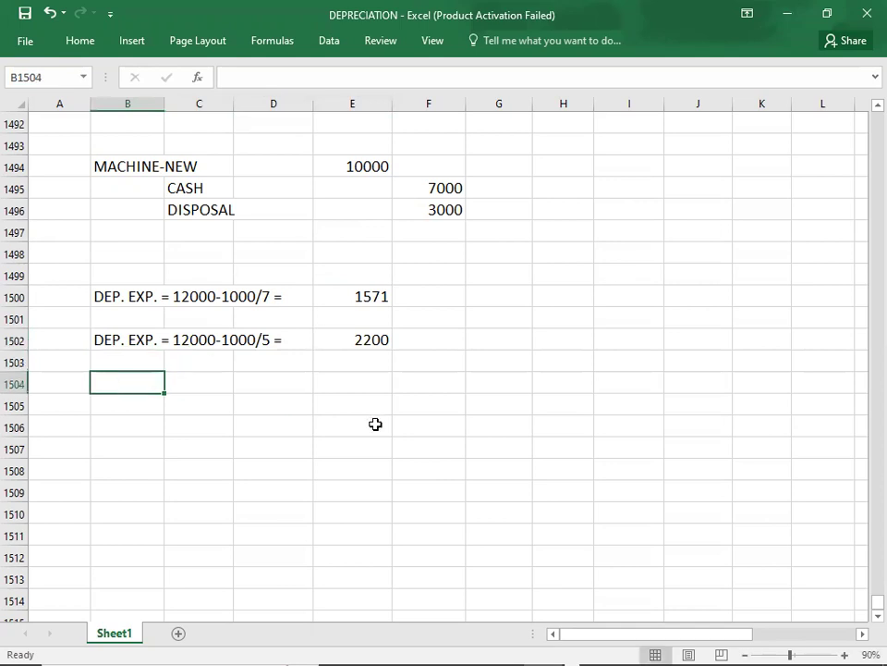
pyautogui.write('DEP/')
pyautogui.press('BackSpace')
pyautogui.write('. EXP. =')
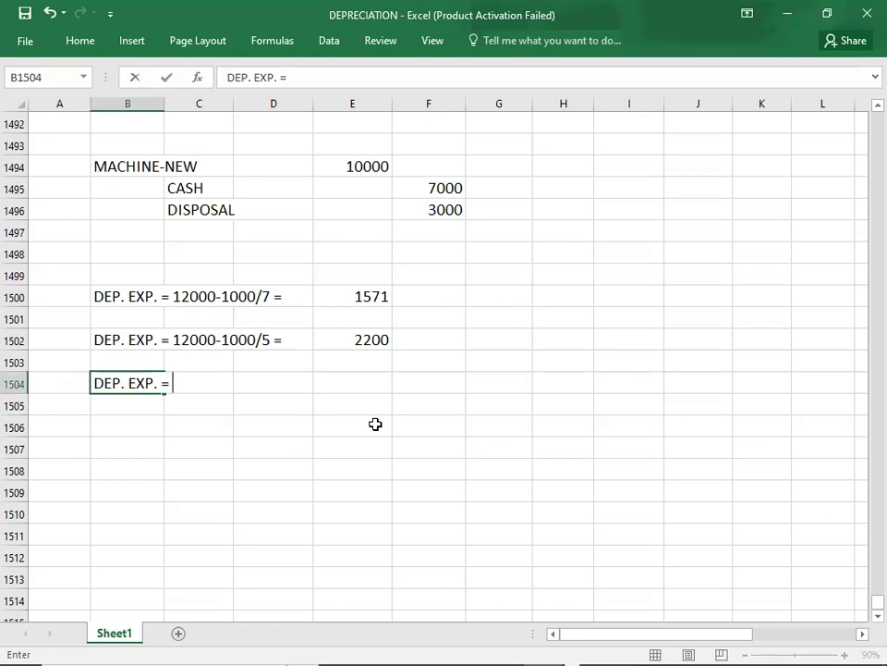
# - Start a side calculation in column I with 12000 in I1505 and -2750 in I1506
pyautogui.click(650, 292)
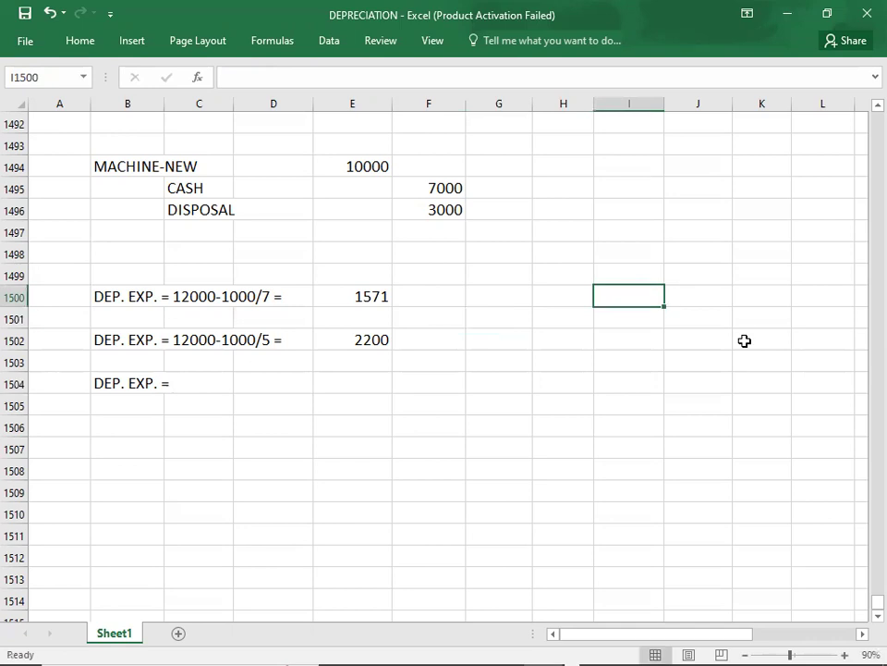
pyautogui.press('Down')
pyautogui.press('Down')
pyautogui.press('Down')
pyautogui.press('Down')
pyautogui.press('Down')
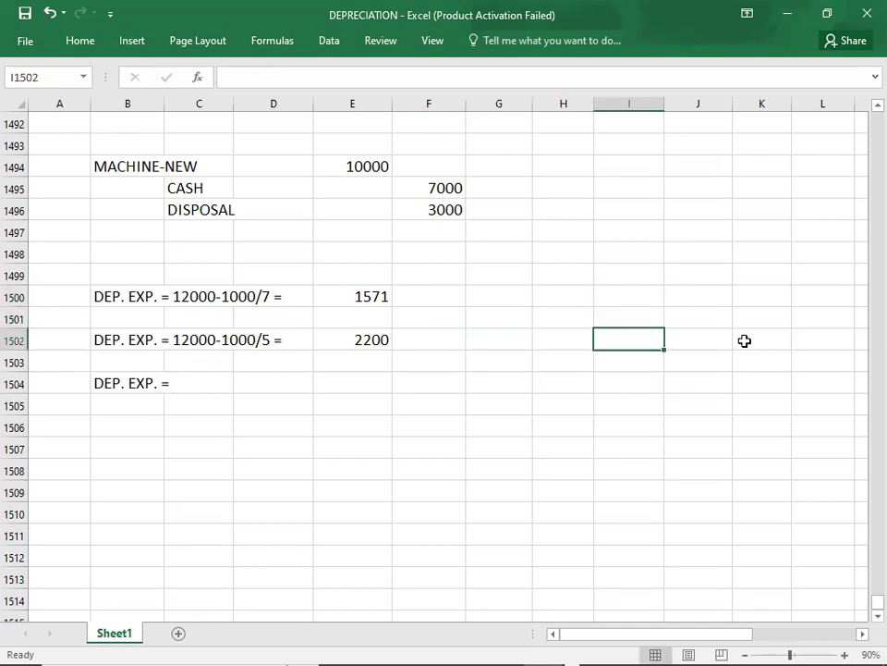
pyautogui.write('12000')
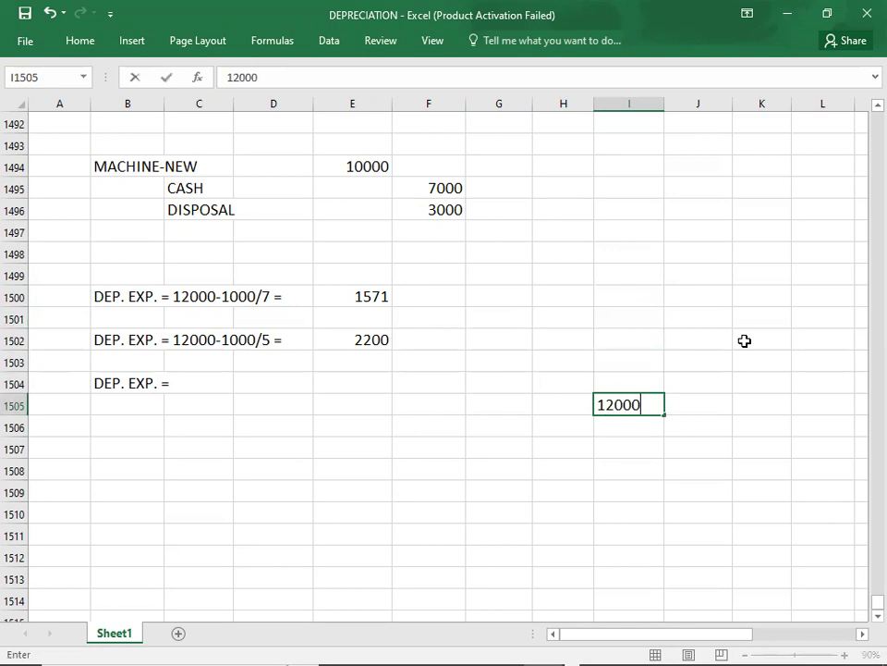
pyautogui.press('Return')
pyautogui.write('-2750')
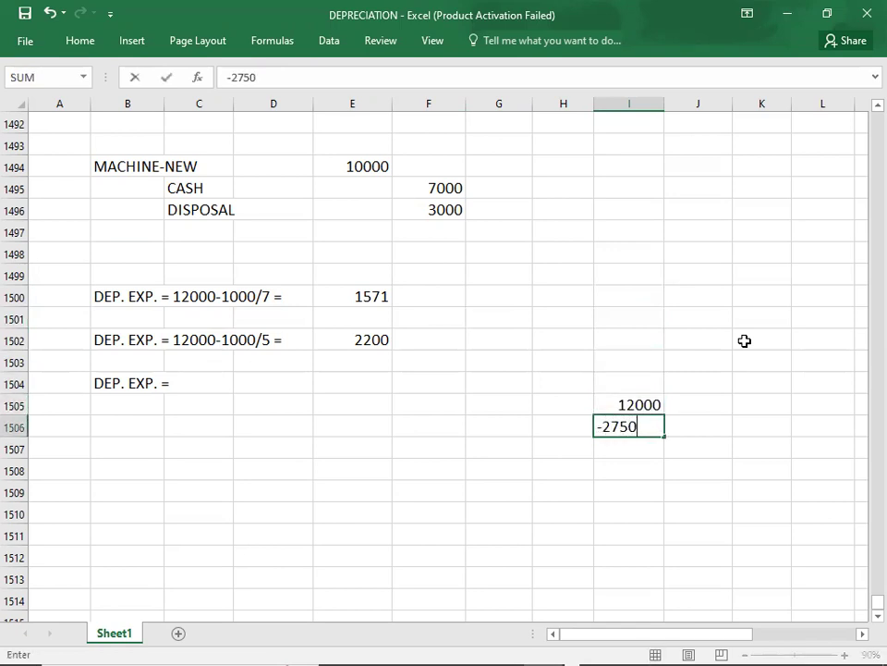
pyautogui.press('Return')
# - Add a second deduction of -2750 in I1507 to the side calculation
pyautogui.write('2750')
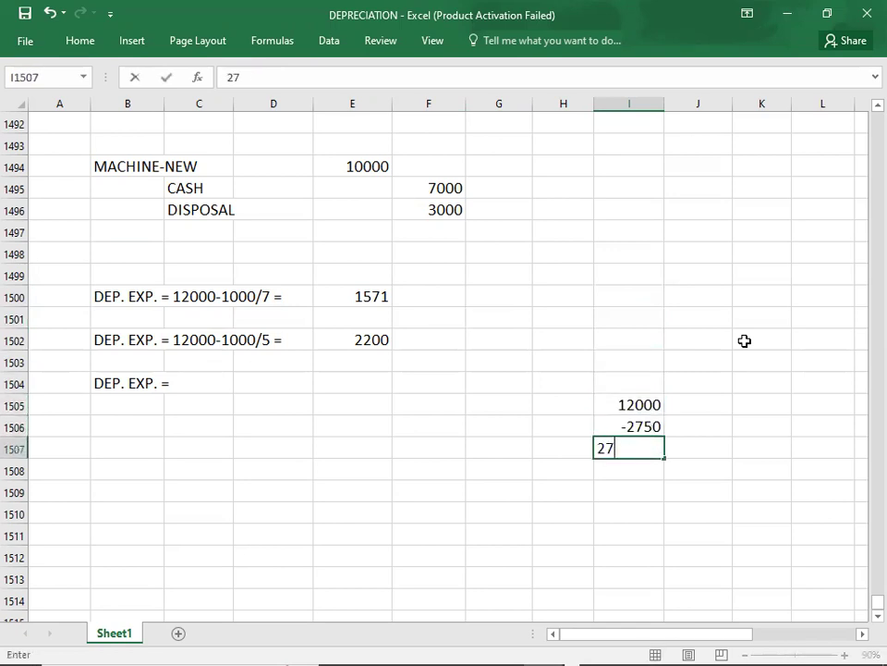
pyautogui.press('BackSpace')
pyautogui.press('BackSpace')
pyautogui.press('BackSpace')
pyautogui.press('BackSpace')
pyautogui.write('-2750')
pyautogui.press('Return')
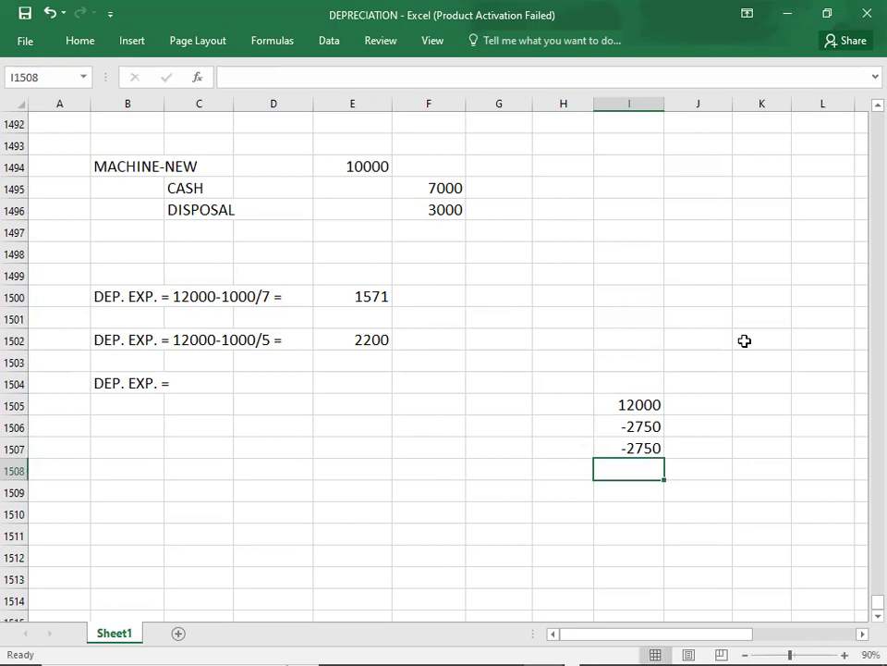
# - Check the sum of the values in I1505 to I1507 and enter 6500 in I1508
pyautogui.hotkey('shift', 'Up')
pyautogui.hotkey('shift', 'Up')
pyautogui.hotkey('shift', 'Up')
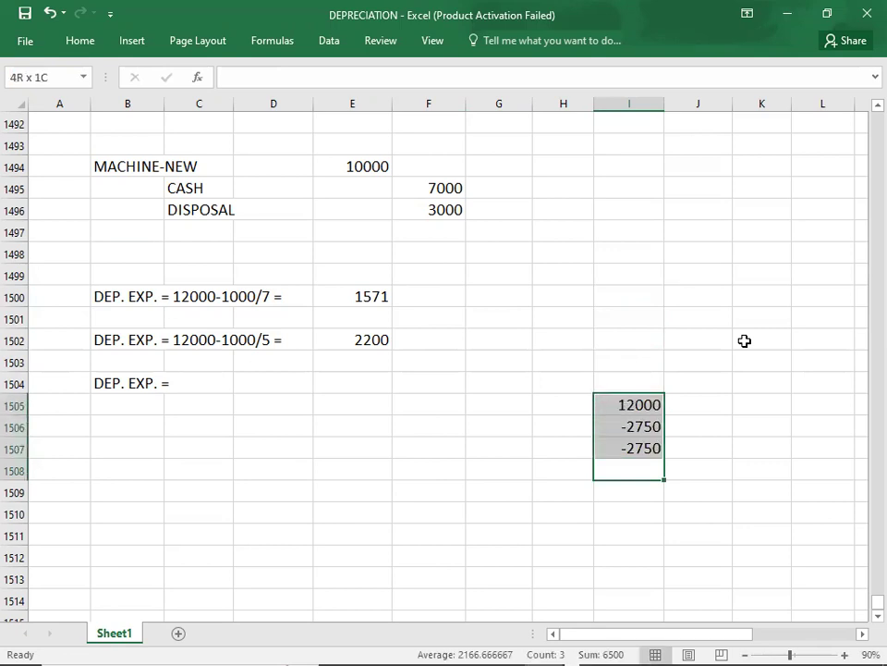
pyautogui.press('Down')
pyautogui.press('Down')
pyautogui.press('Up')
pyautogui.press('Up')
pyautogui.write('6500')
pyautogui.press('Return')
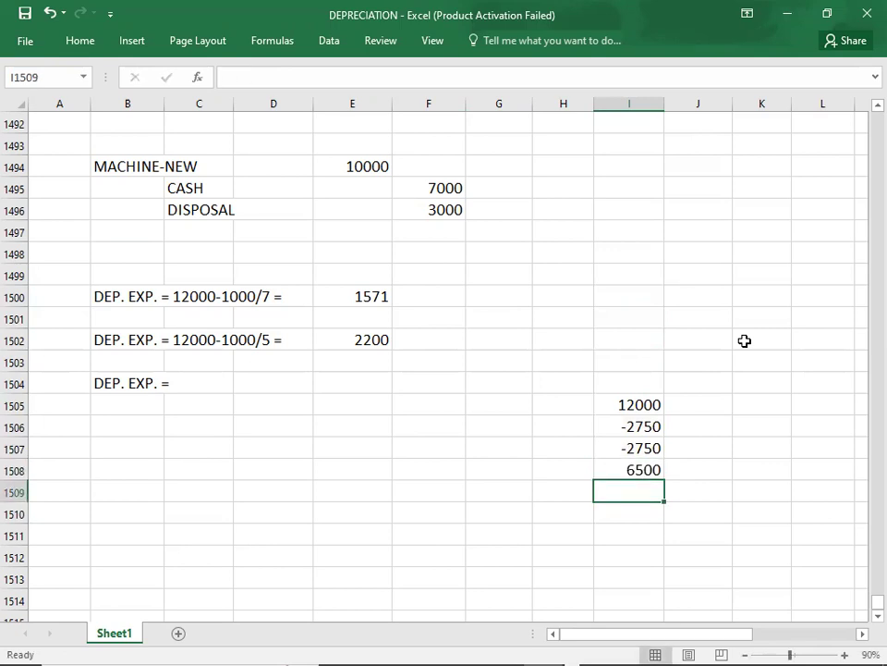
# - Complete the working in B1504 as "DEP. EXP. = 6500-1000/7 =" and enter its result 785 in E1504
pyautogui.doubleClick(114, 387)
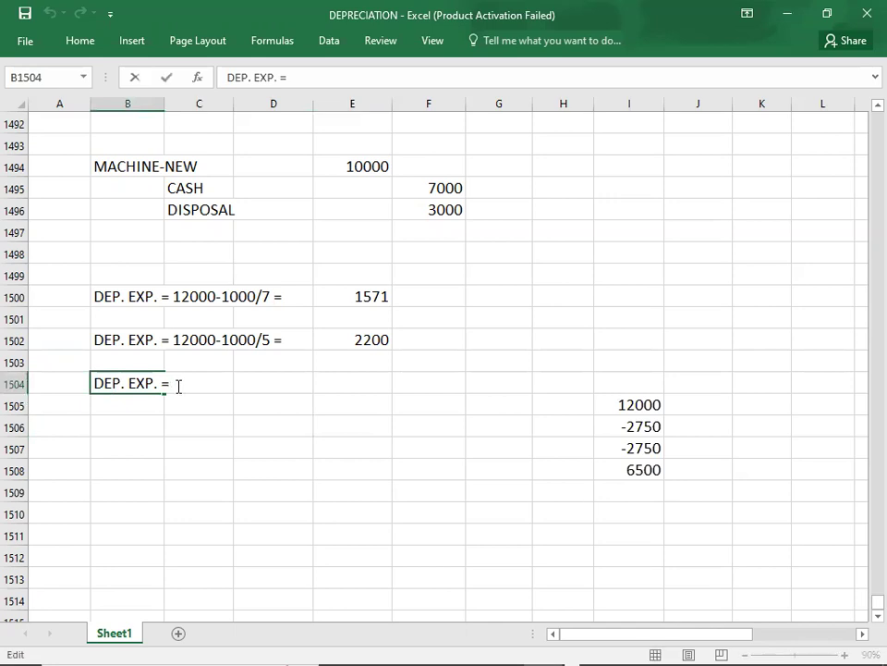
pyautogui.write('6500-10')
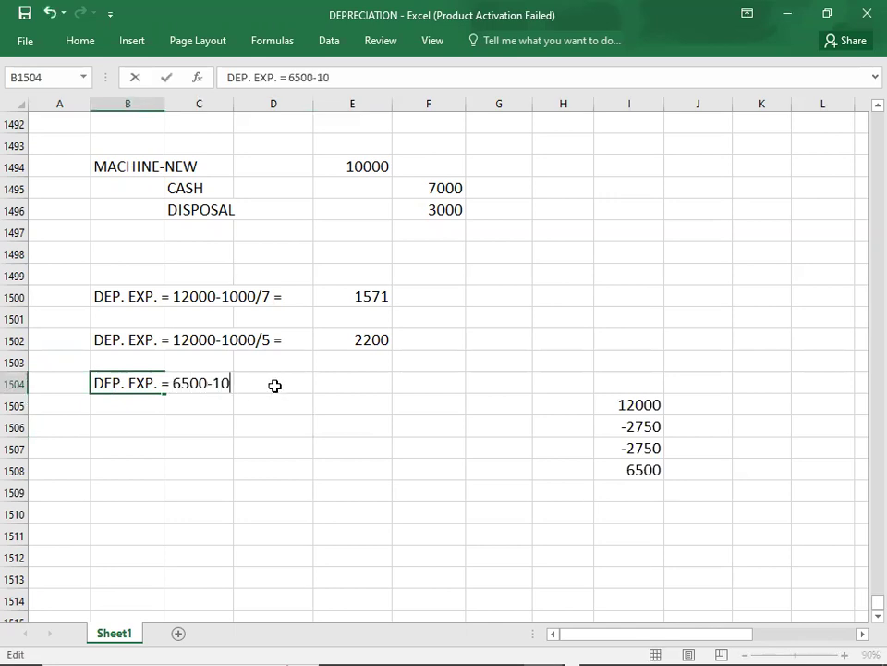
pyautogui.write('00/')
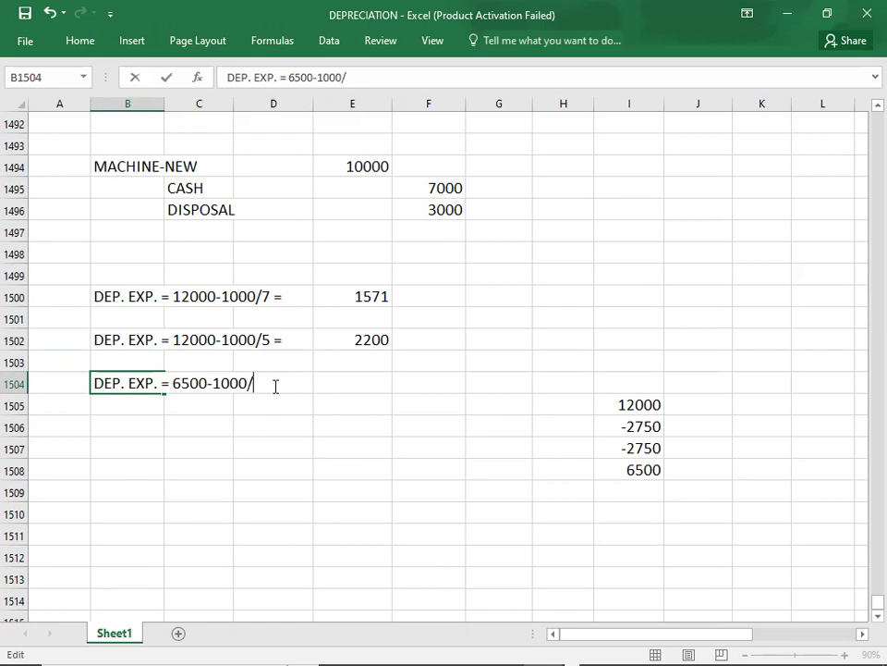
pyautogui.write('7 =')
pyautogui.click(338, 381)
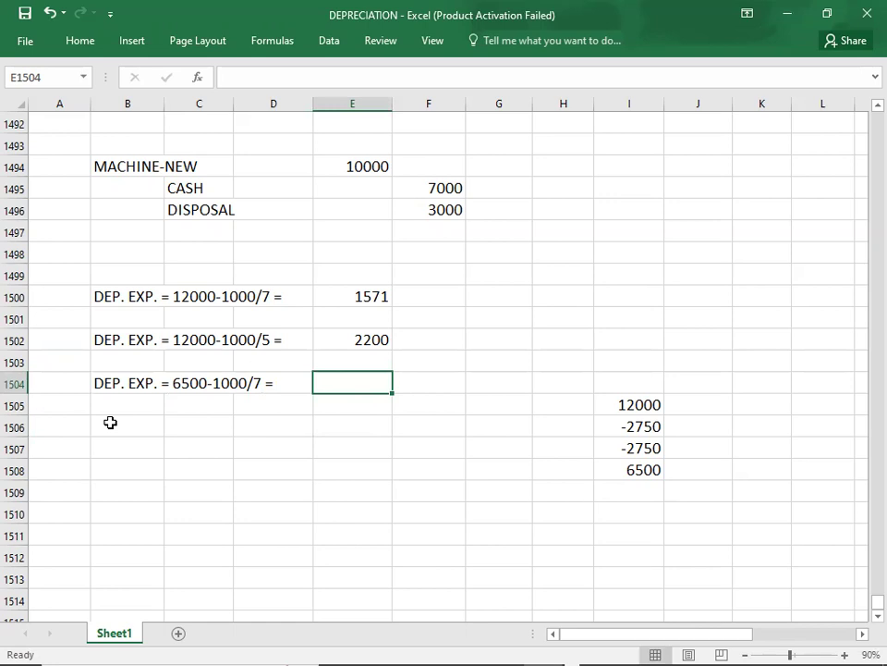
pyautogui.write('785')
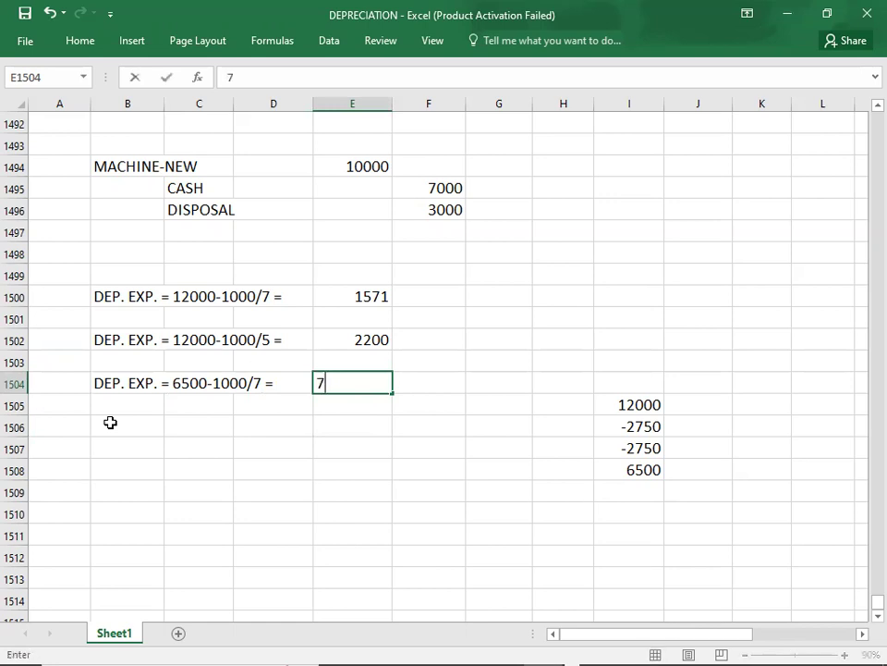
pyautogui.press('Return')
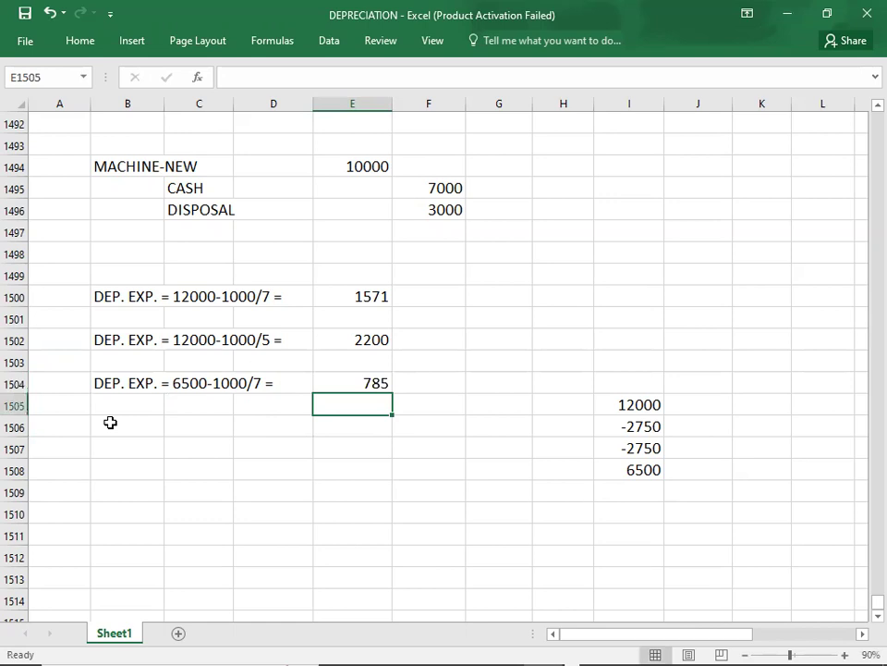
# - Write a fourth depreciation working in B1506 reading "DEP. EXP. = 6500-1000/5 ="
pyautogui.press('Left')
pyautogui.press('Left')
pyautogui.press('Left')
pyautogui.press('Down')
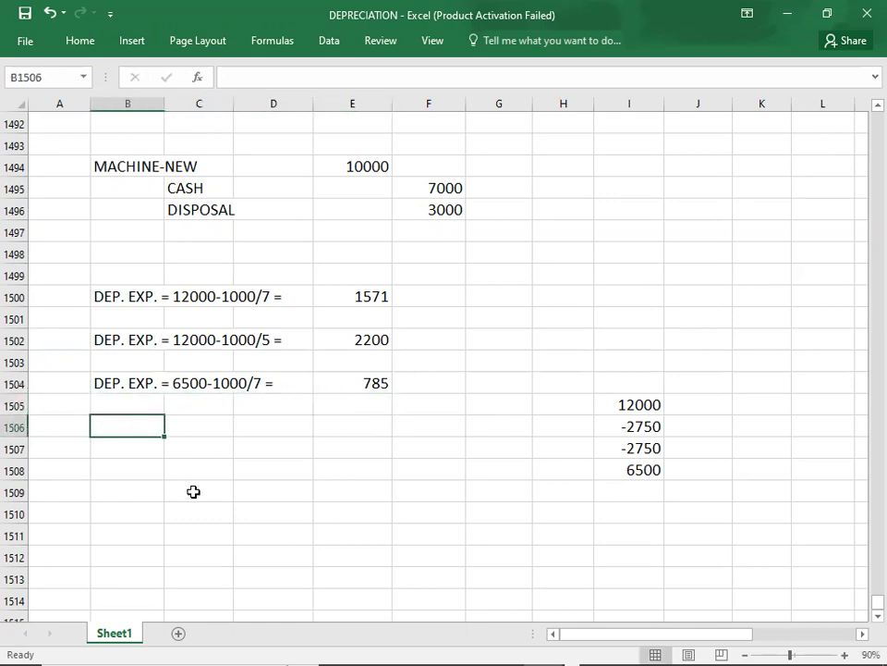
pyautogui.write('DEP. EXP. = 6500-1000')
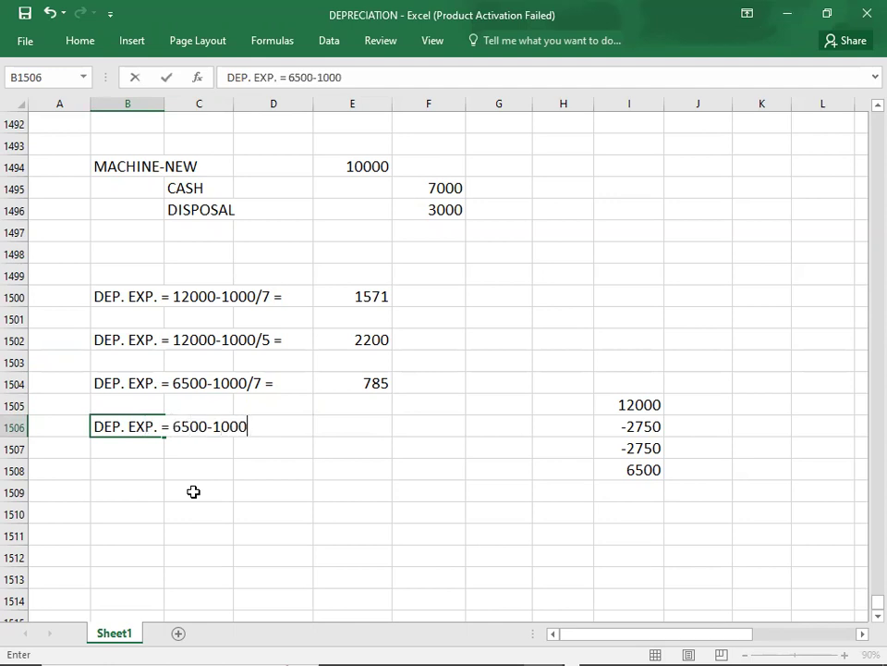
pyautogui.write('/5 =')
# - Enter 1100 in E1506 as the result of the fourth depreciation working
pyautogui.press('Tab')
pyautogui.press('Tab')
pyautogui.press('Tab')
pyautogui.write('1100')
pyautogui.press('Return')
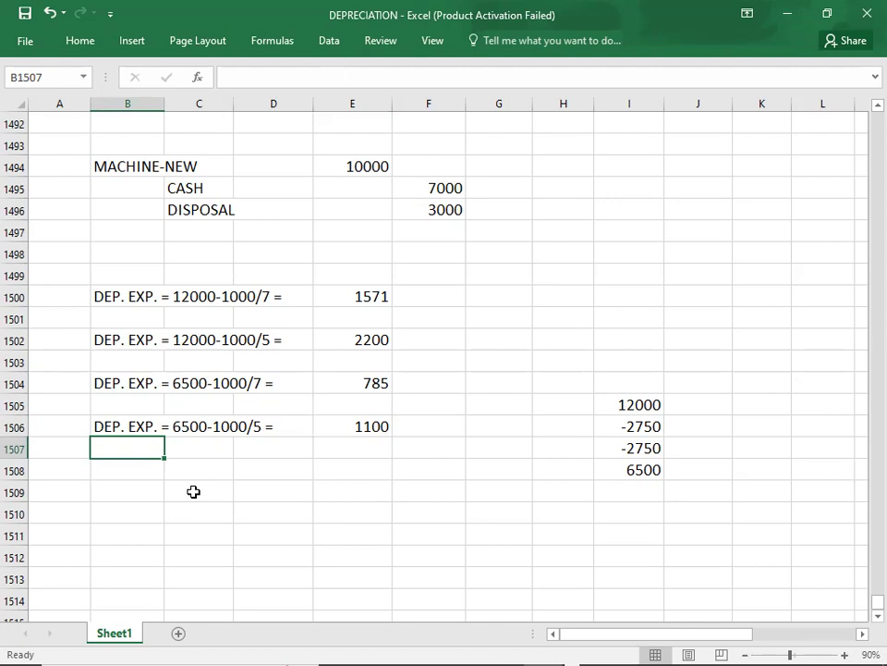
# - Enter a side calculation in K1505 to K1507 with the values 12000, -1000 and 11000
pyautogui.click(338, 424)
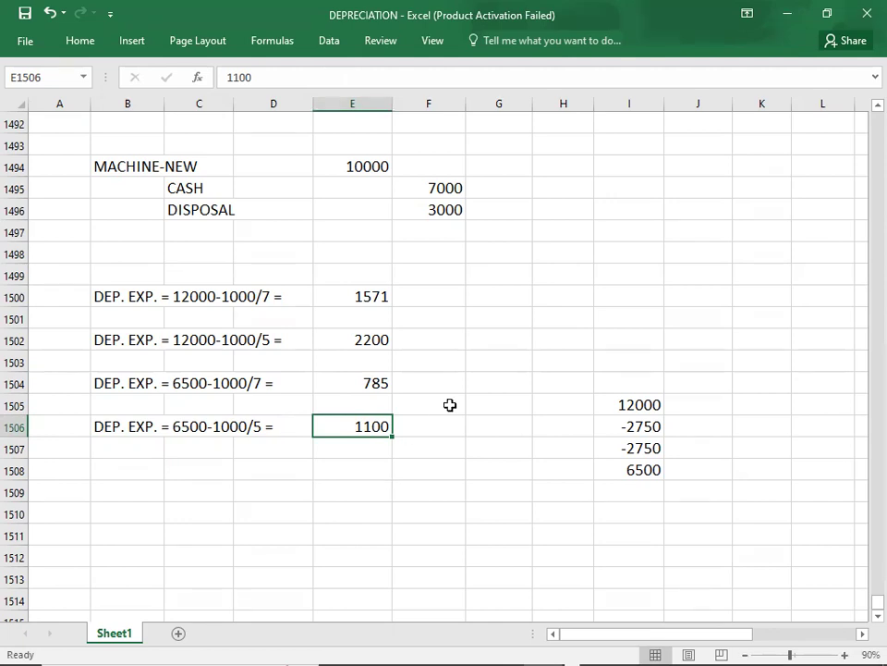
pyautogui.click(758, 399)
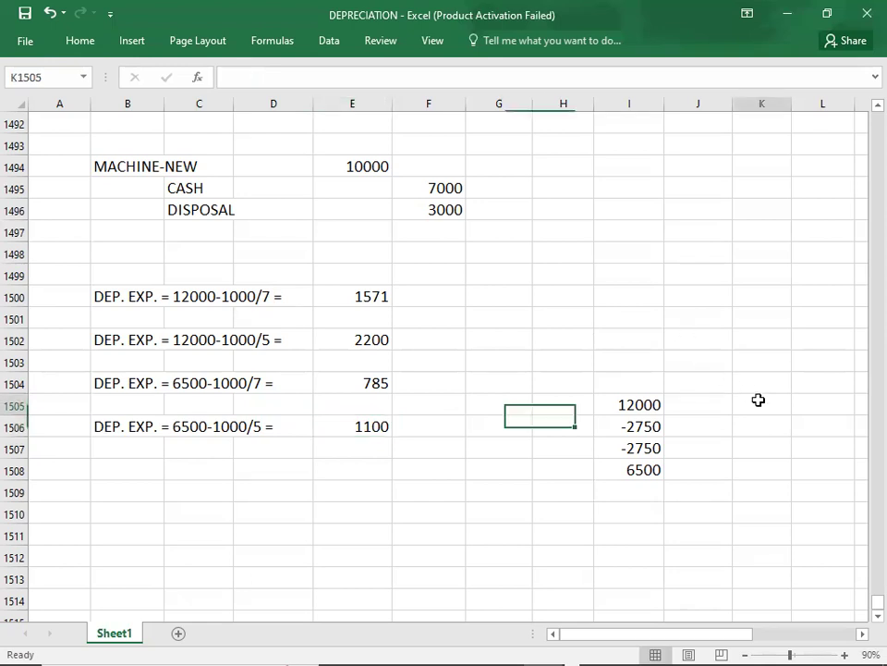
pyautogui.write('12000')
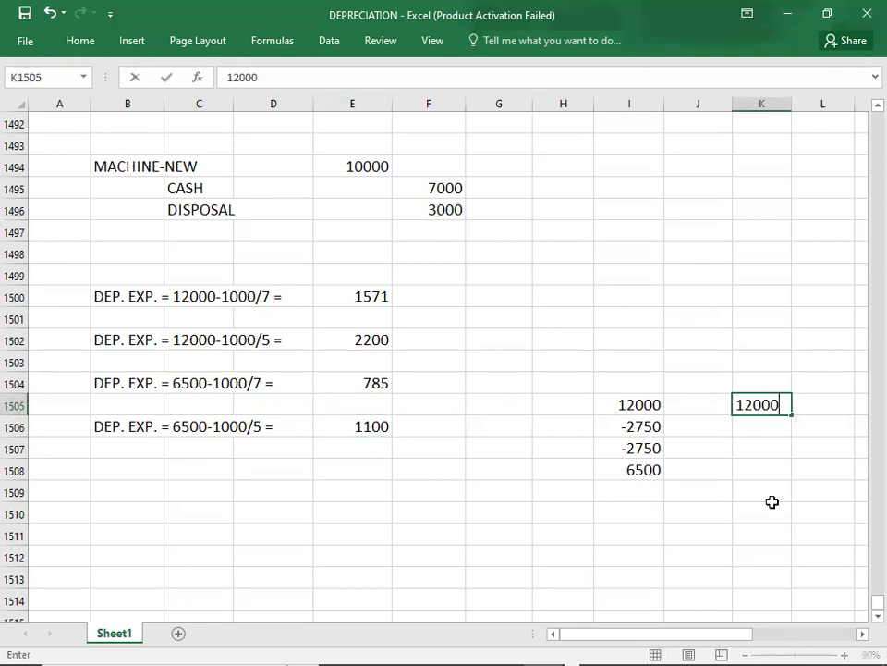
pyautogui.press('Return')
pyautogui.write('-1000')
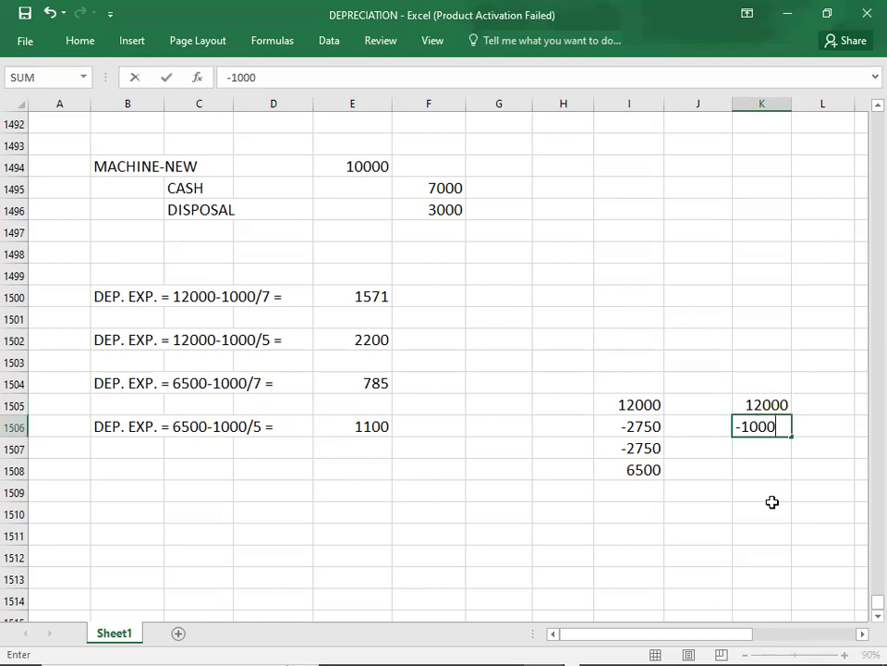
pyautogui.press('Return')
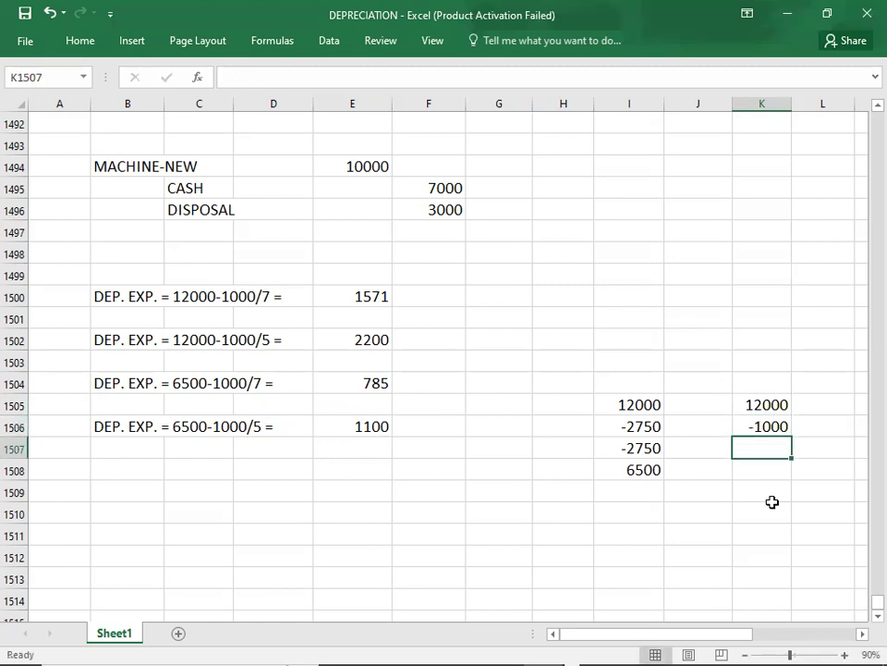
pyautogui.write('11000')
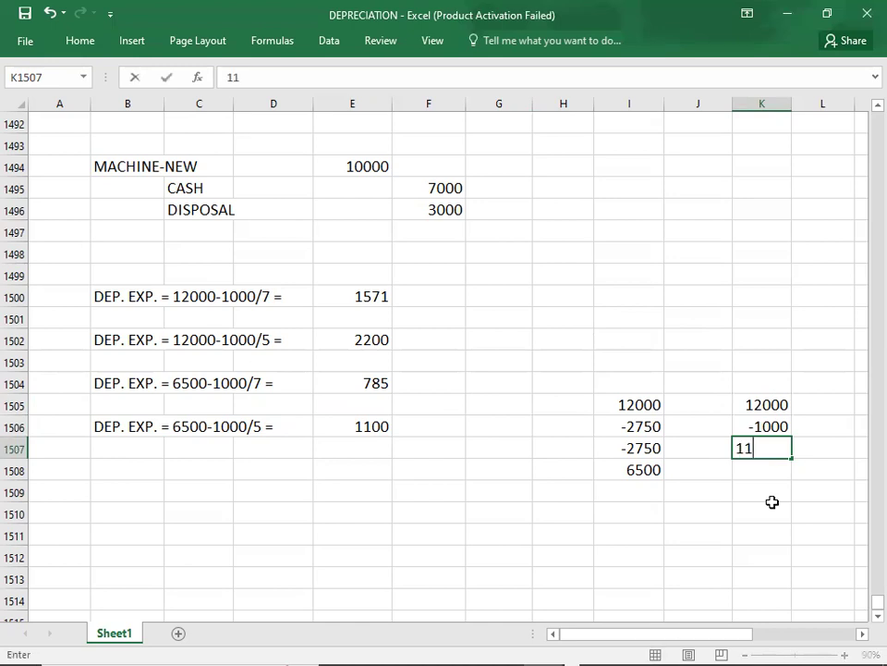
pyautogui.hotkey('ctrl', 'Return')
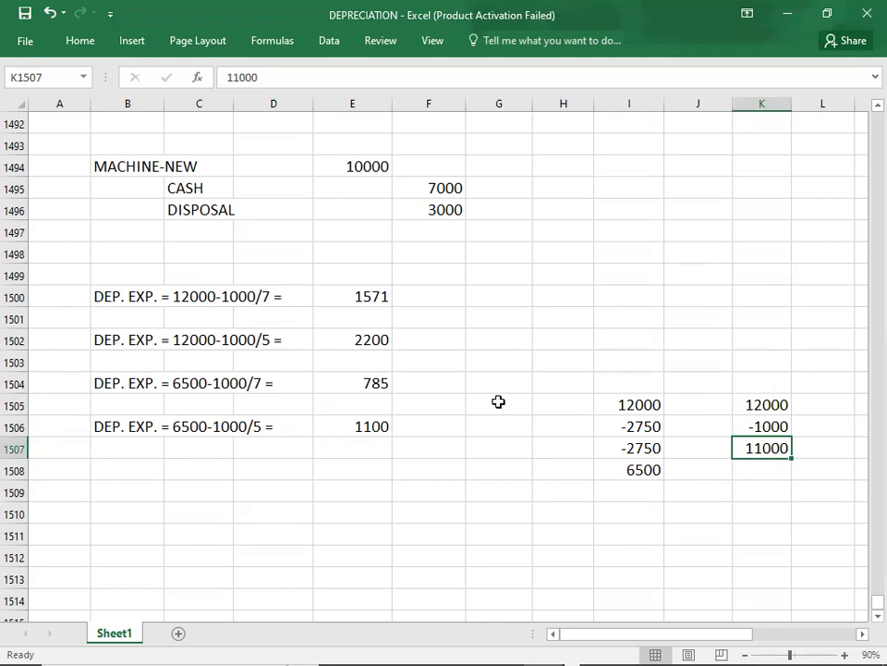
# - Write the total depreciation working "2750+2750+(1571*5) = 13355" in G1500
pyautogui.click(494, 291)
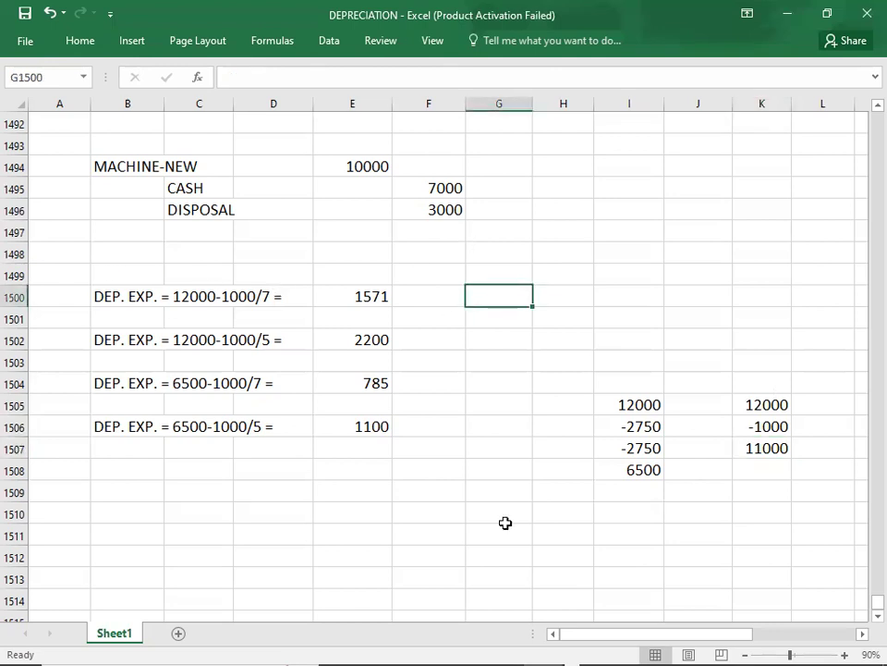
pyautogui.write('2750+2750+')
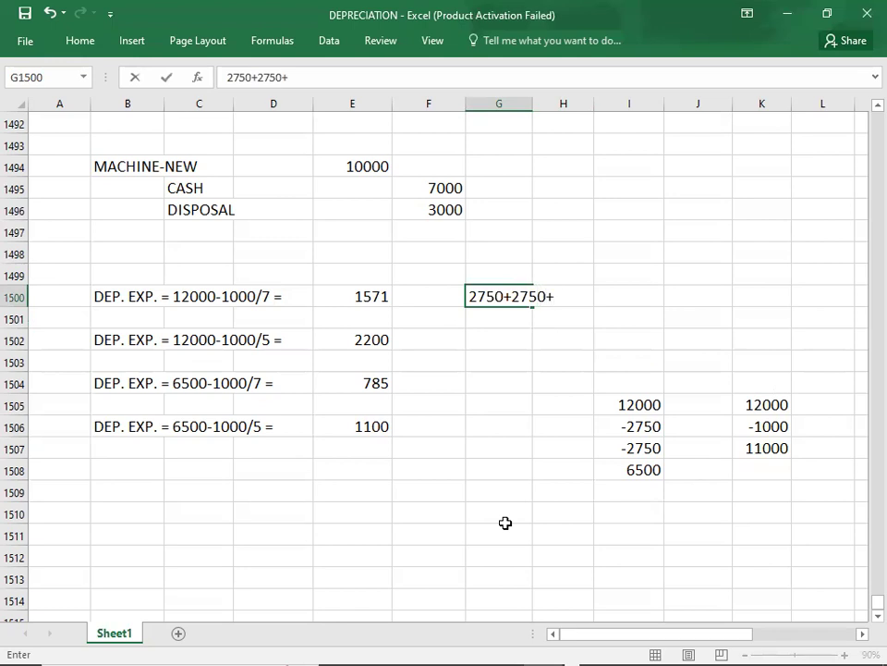
pyautogui.write('(1571')
pyautogui.write('*5) =')
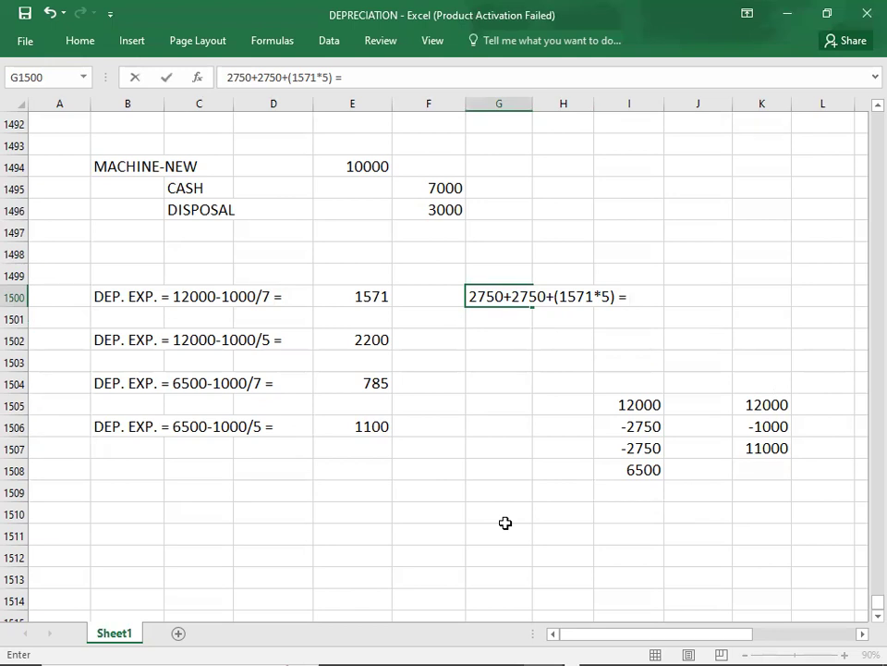
pyautogui.write('13355')
pyautogui.press('Return')
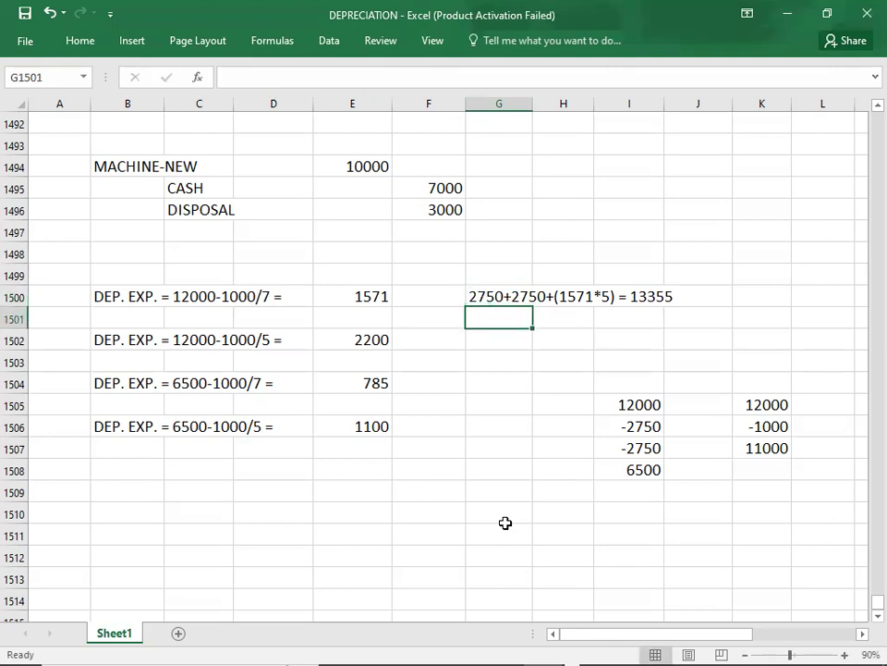
# - Write the total depreciation working "2750+2750+(2200*5) = 16500" in G1502
pyautogui.click(485, 357)
pyautogui.click(479, 341)
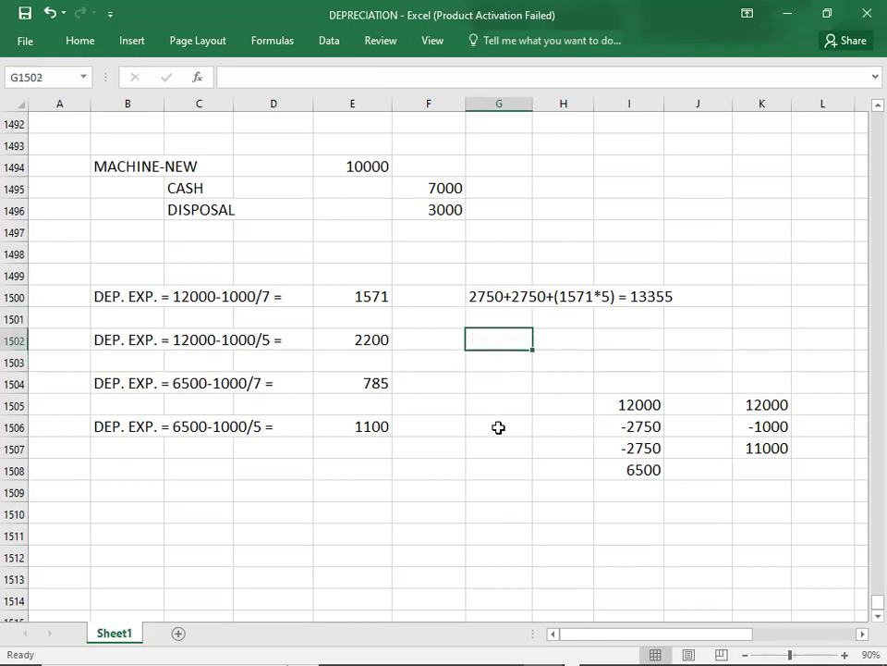
pyautogui.write('2750+2')
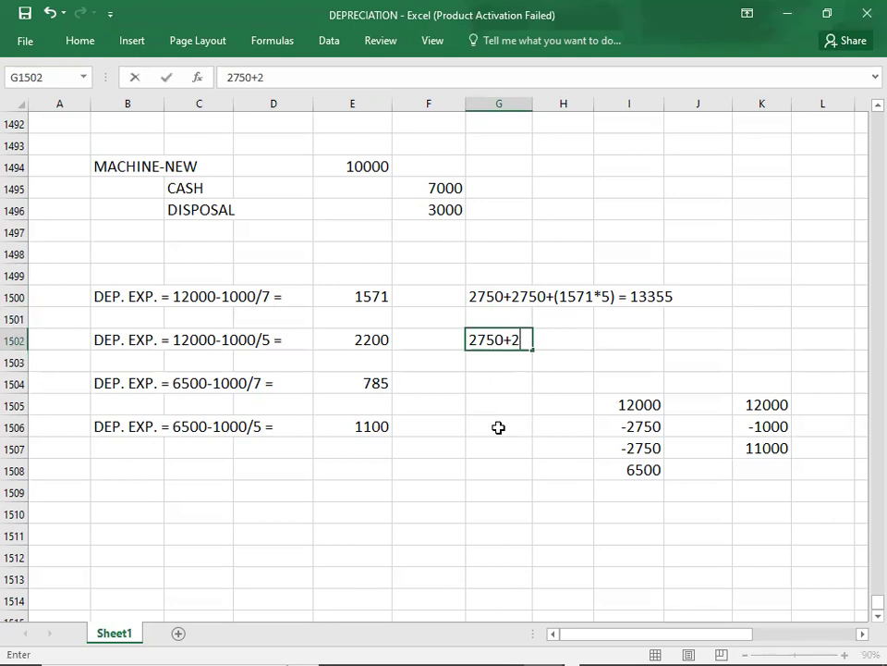
pyautogui.write('750+(2200')
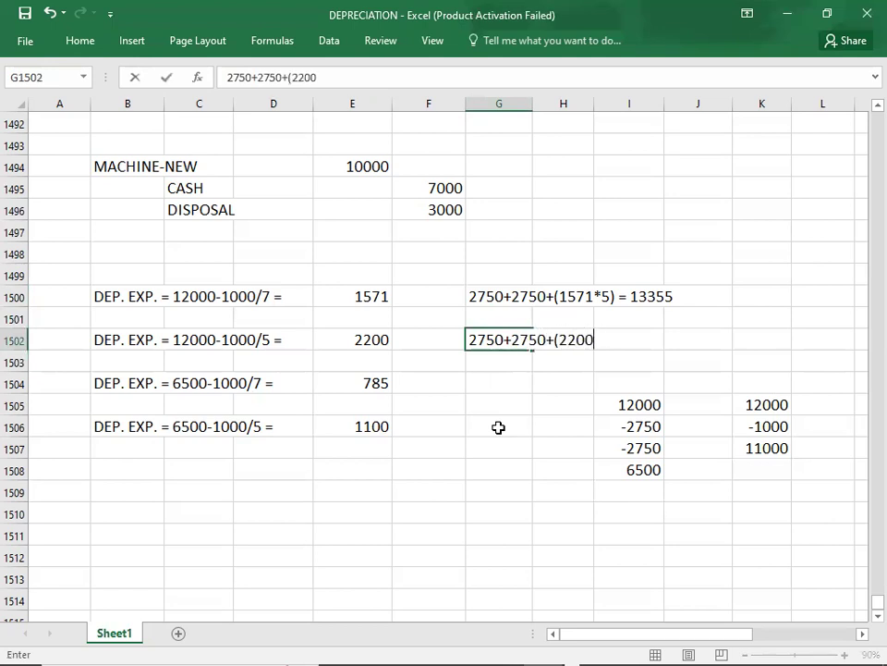
pyautogui.write('*5) = 16500')
pyautogui.press('Return')
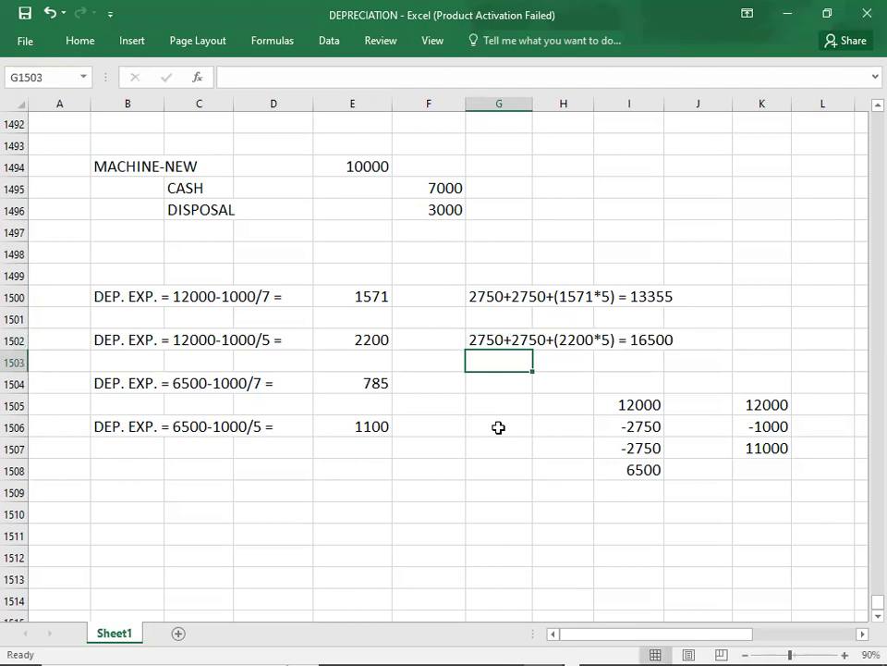
# - Begin the third total depreciation working in G1504 with "2750+2750+(785*5)"
pyautogui.press('Down')
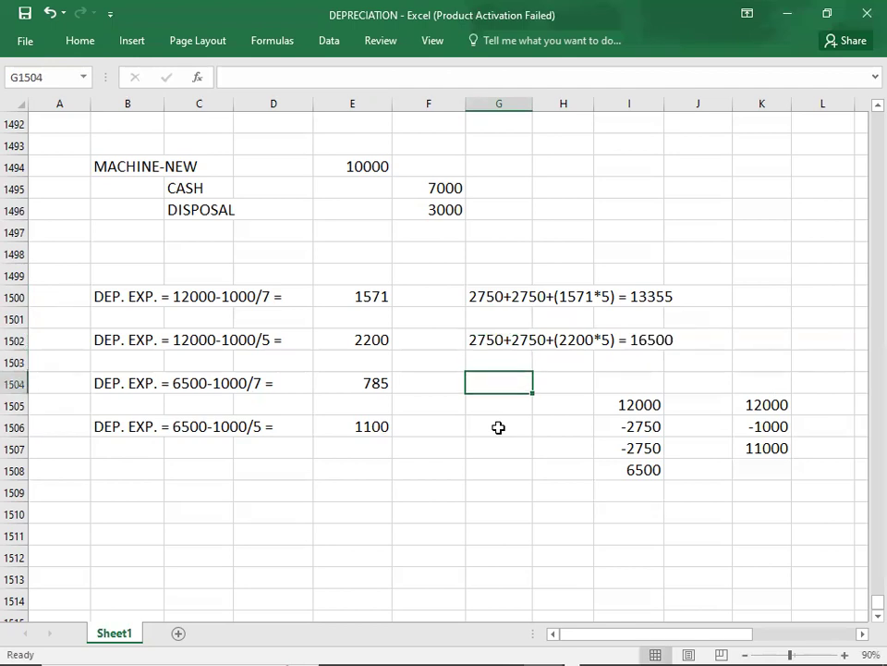
pyautogui.write('2750+2')
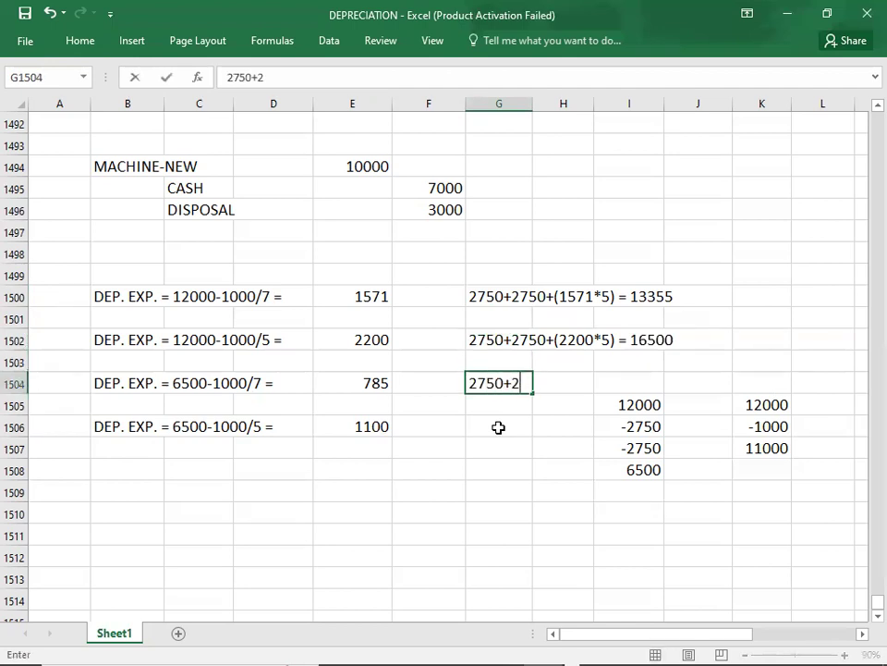
pyautogui.write('750+(78')
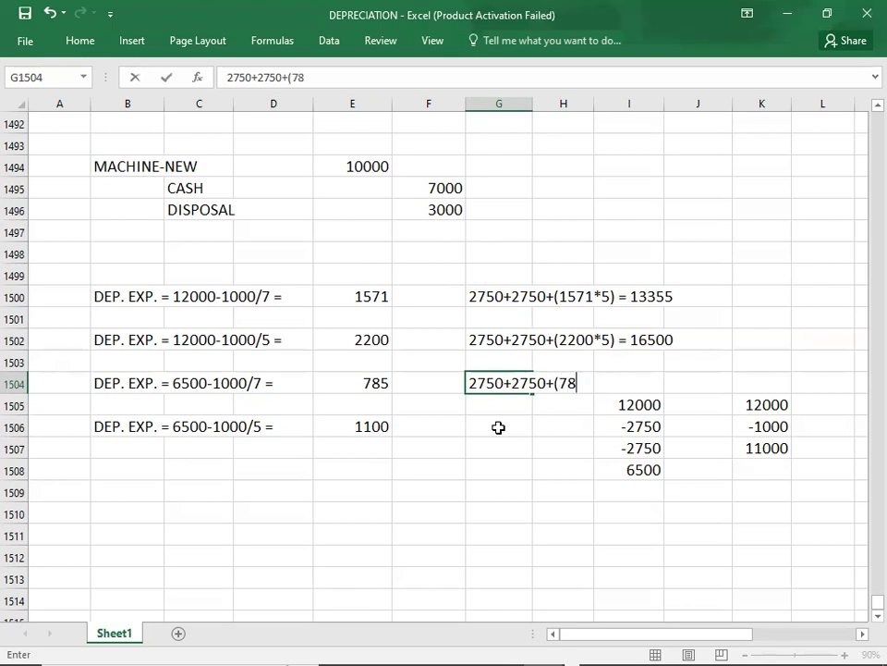
pyautogui.write('5*5)')
# - Move the side calculations in I1505:K1508 down so that they start at I1511
pyautogui.click(621, 406)
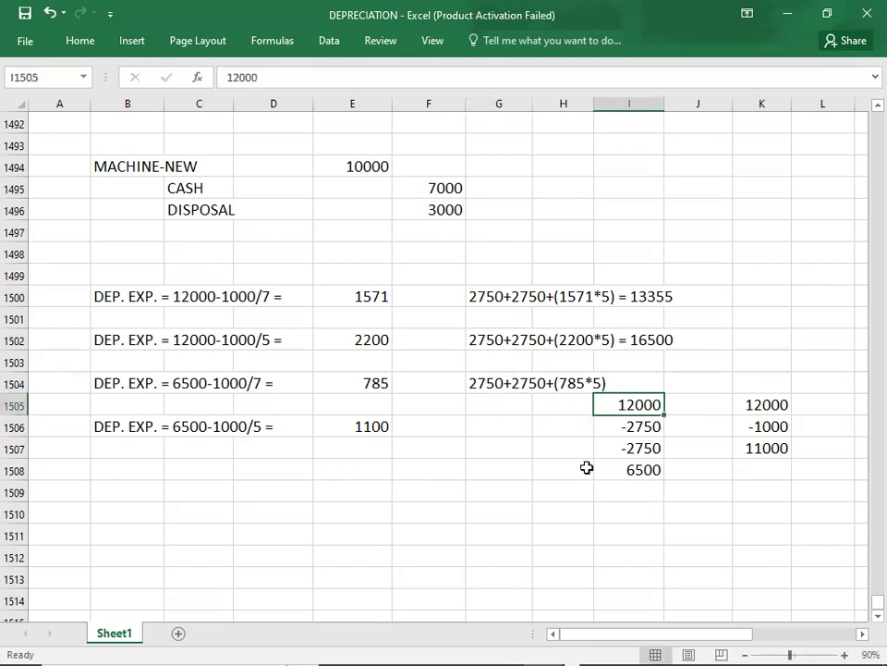
pyautogui.hotkey('shift', 'Right')
pyautogui.hotkey('shift', 'Right')
pyautogui.hotkey('shift', 'Down')
pyautogui.hotkey('shift', 'Down')
pyautogui.hotkey('shift', 'Down')
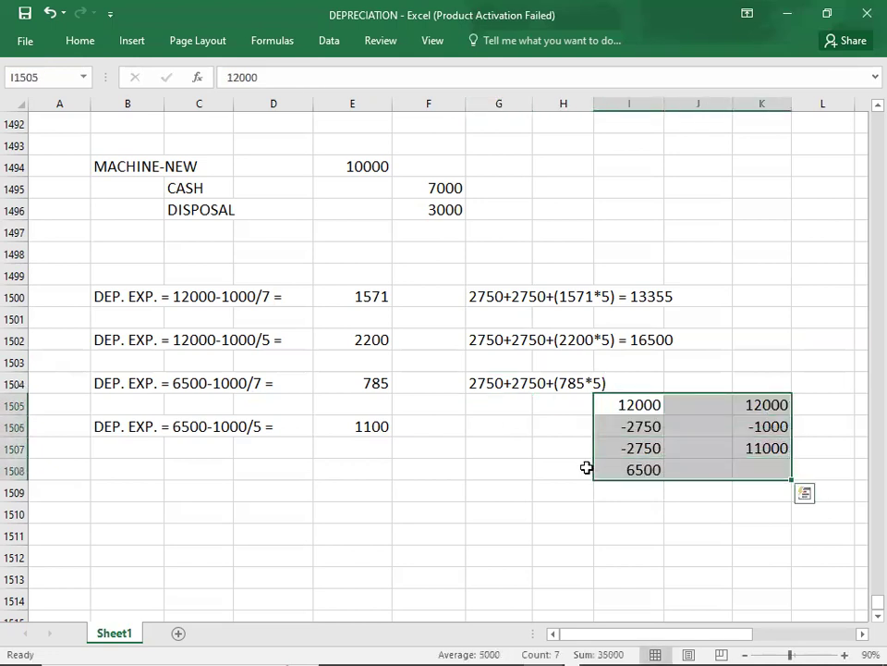
pyautogui.hotkey('ctrl', 'c')
pyautogui.press('Down')
pyautogui.press('Down')
pyautogui.press('Down')
pyautogui.press('Down')
pyautogui.press('Down')
pyautogui.press('Down')
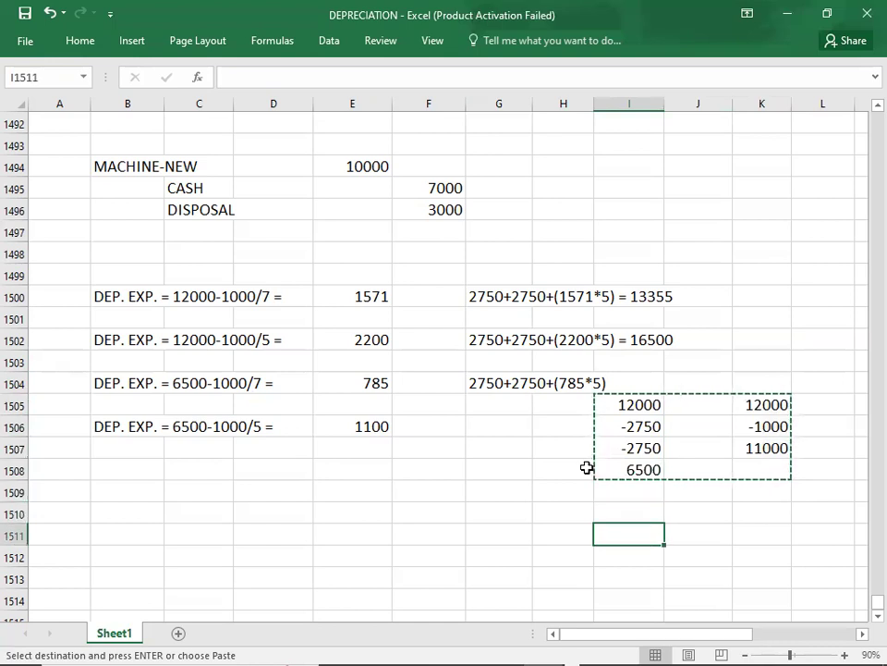
pyautogui.hotkey('ctrl', 'v')
# - Complete the working in G1504 by adding "= 9425" at its end
pyautogui.doubleClick(501, 381)
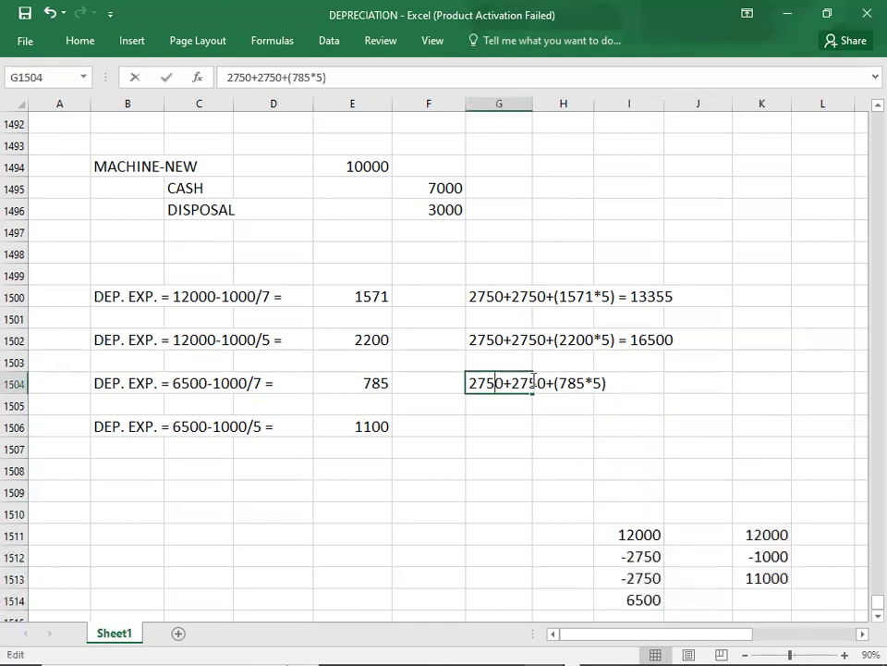
pyautogui.write('=')
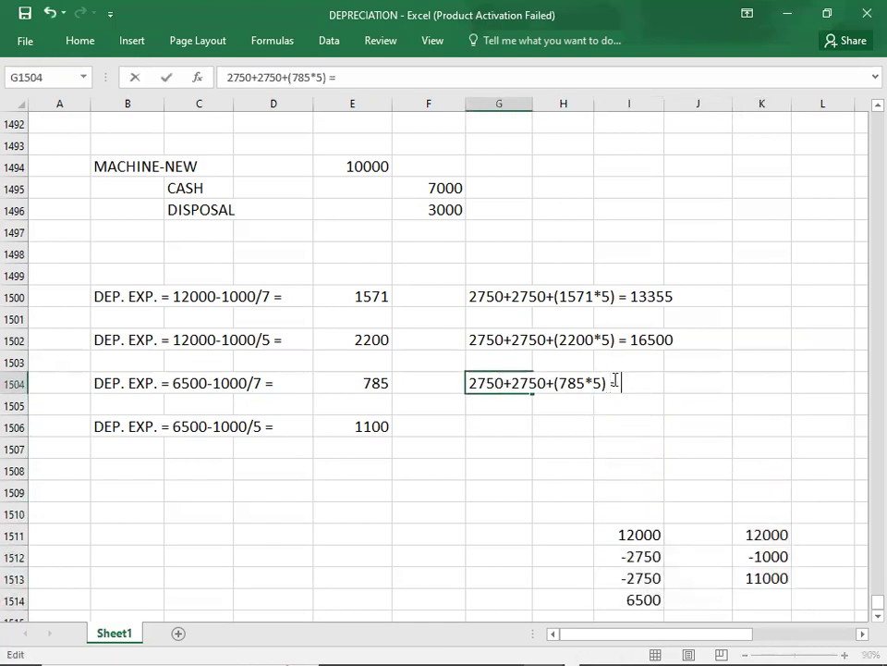
pyautogui.write(' 9425')
pyautogui.press('Return')
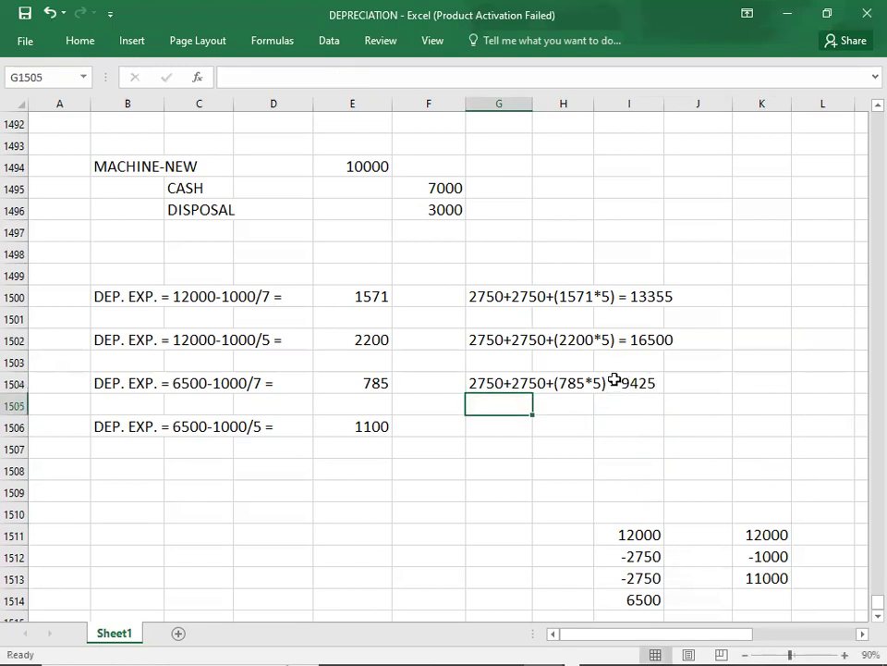
# - Write the fourth total depreciation working "2780+2750+(1100*5) = 11000" in G1506
pyautogui.click(497, 431)
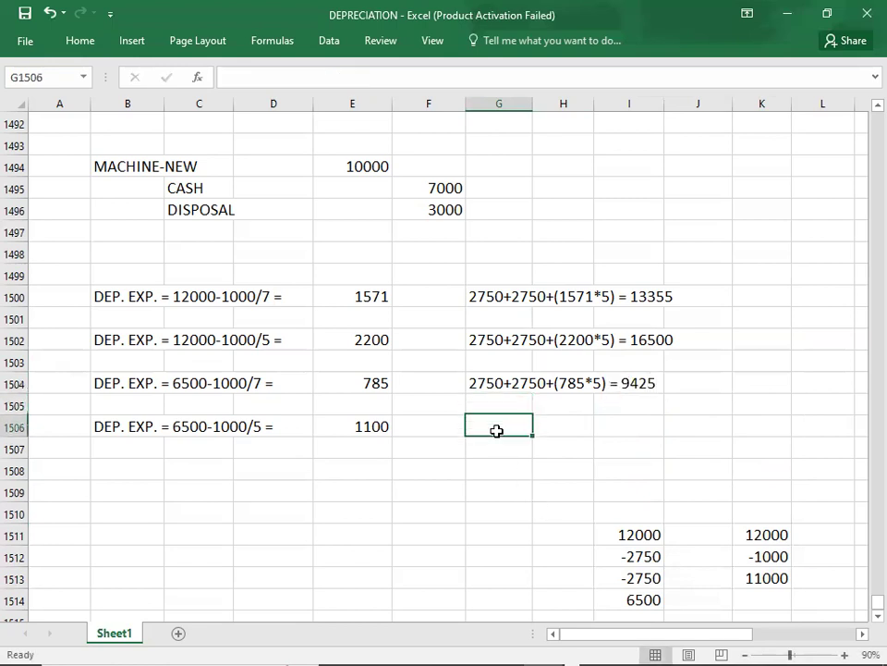
pyautogui.write('2780+2750+(1100*5) = 11000')
pyautogui.press('Return')
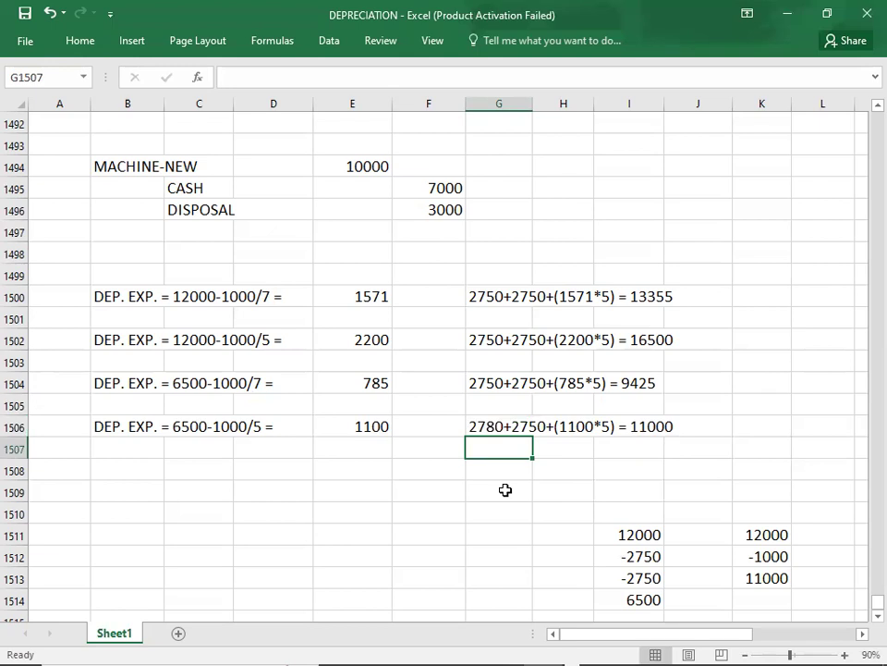
# - Switch to the PowerPoint slide show and go back to the slide with the cost, accumulated depreciation and NBV working
pyautogui.hotkey('alt', 'Tab')
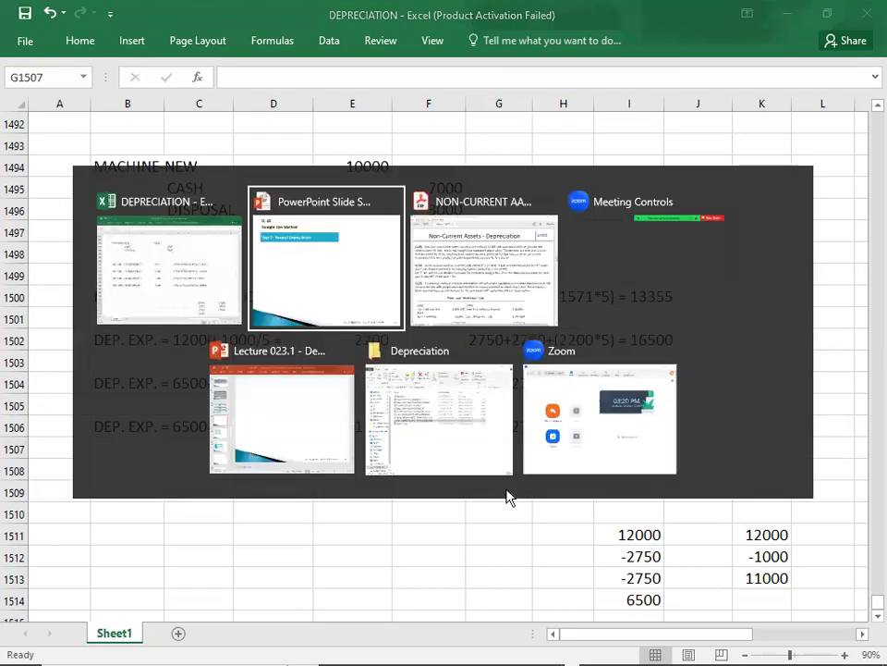
pyautogui.press('Left')
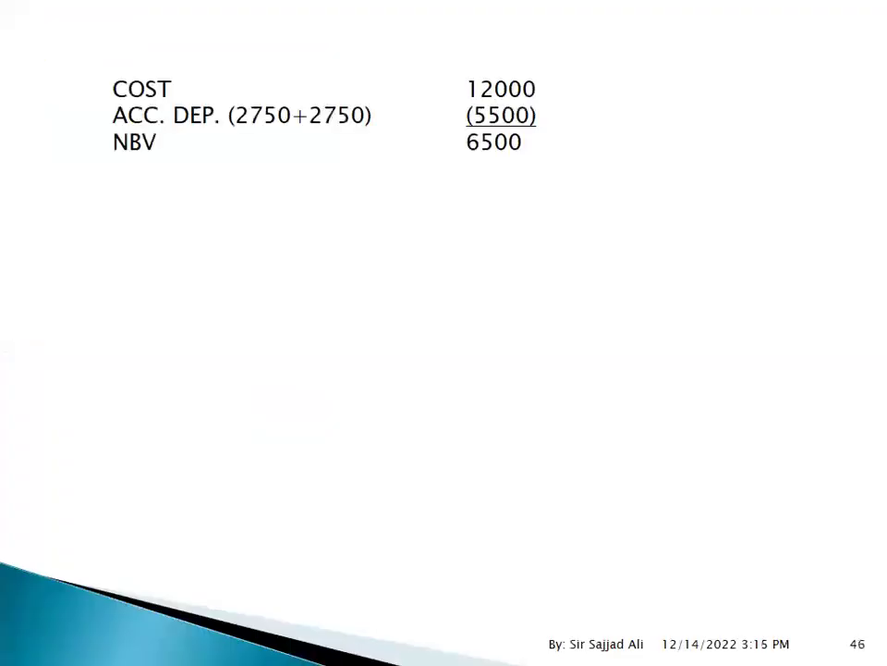